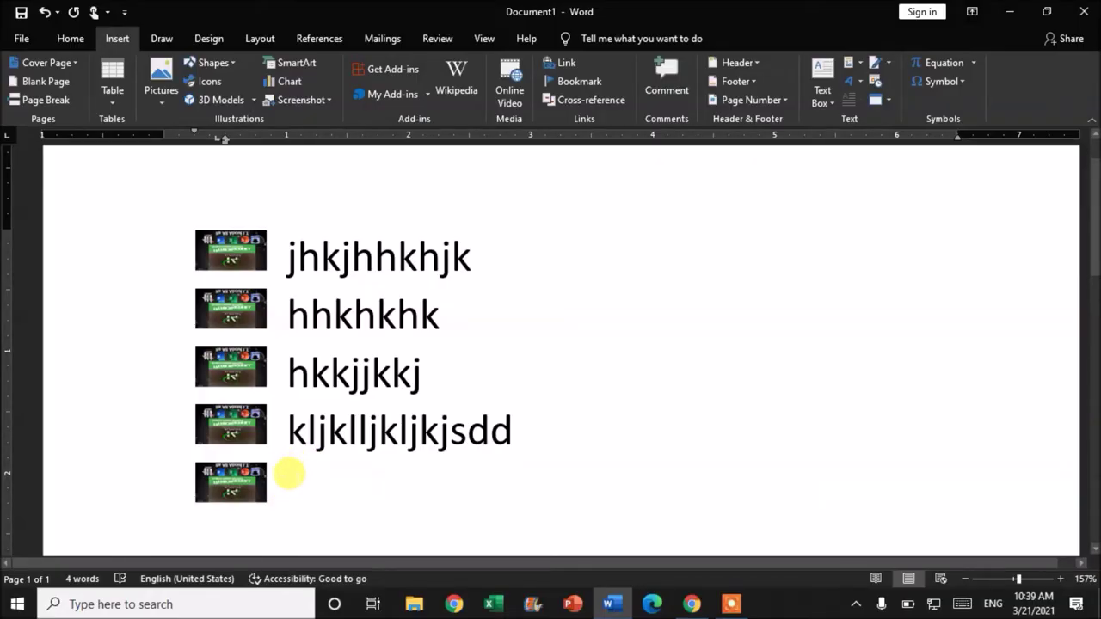
Step: Select all the logo-picture bulleted lines and delete them, leaving a blank page
left_click(69, 38)
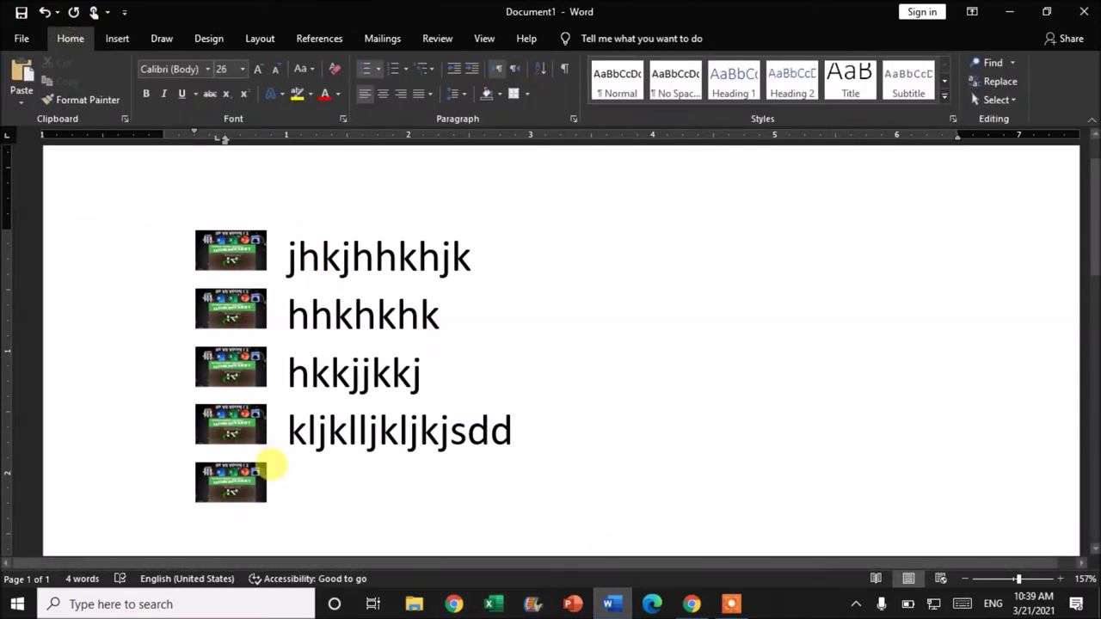
left_click(227, 226)
scroll(243, 388, "down", 3)
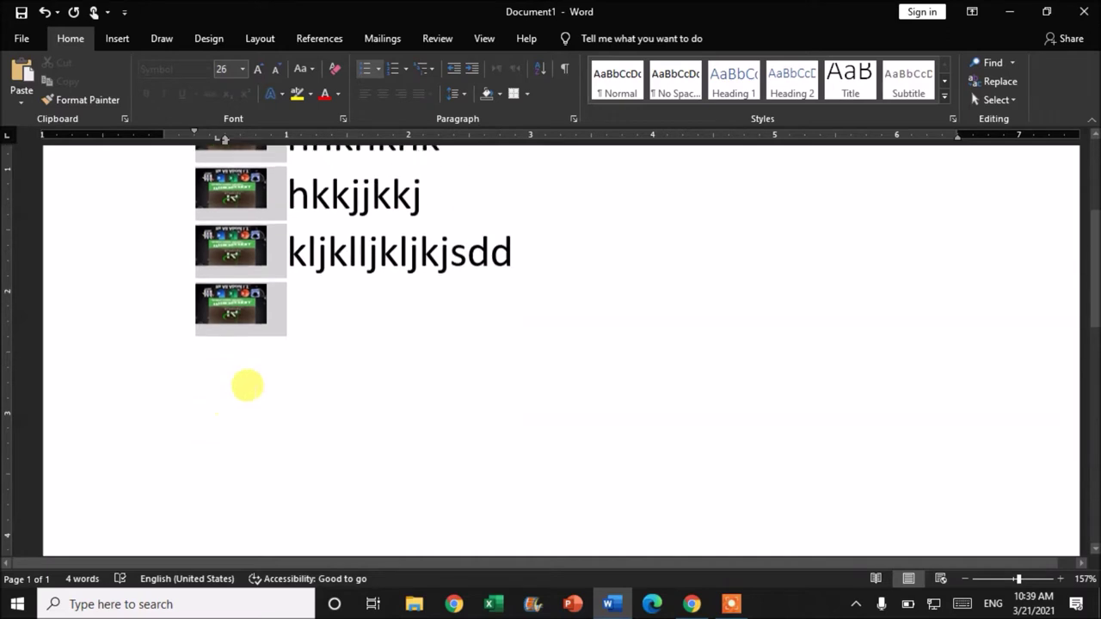
scroll(327, 361, "up", 2)
scroll(258, 370, "up", 2)
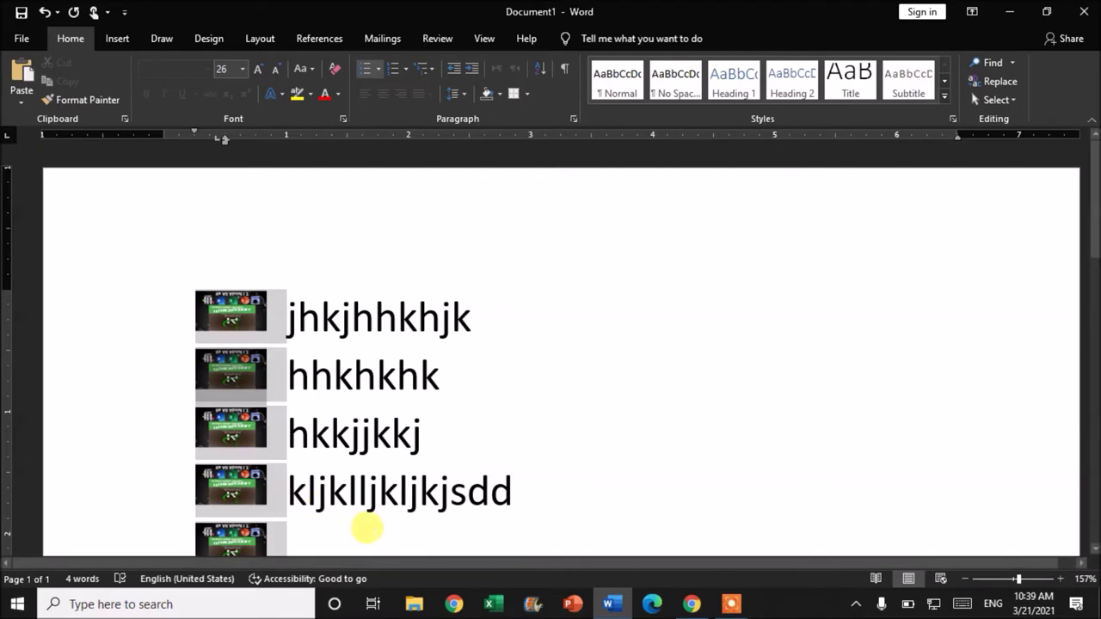
key("ctrl+z")
left_click_drag(143, 304, 100, 563)
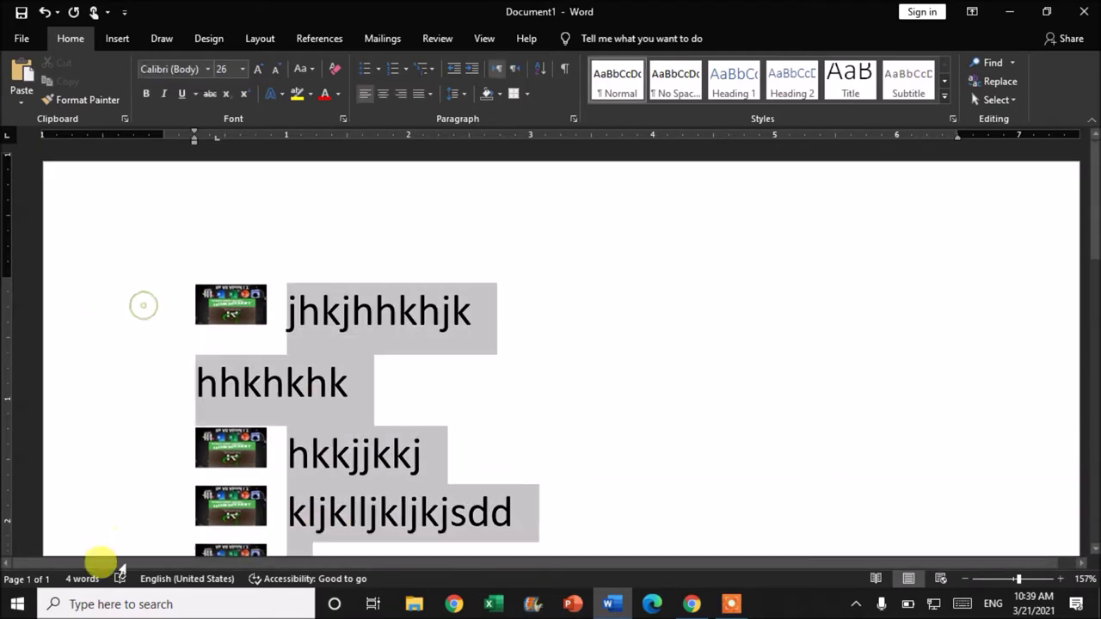
key("Delete")
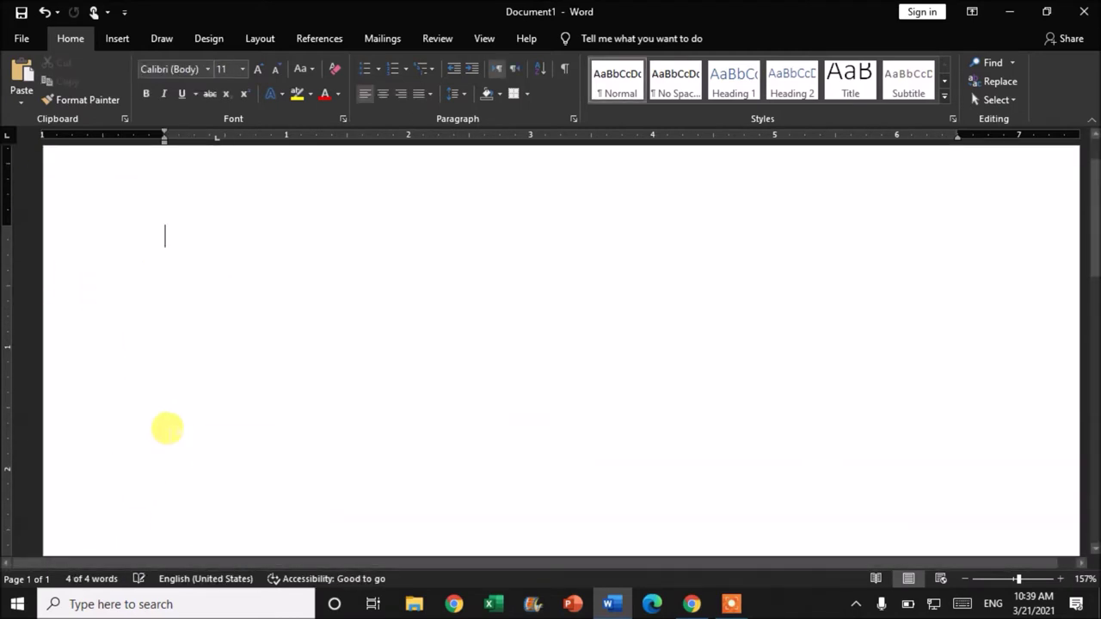
scroll(274, 314, "up", 1)
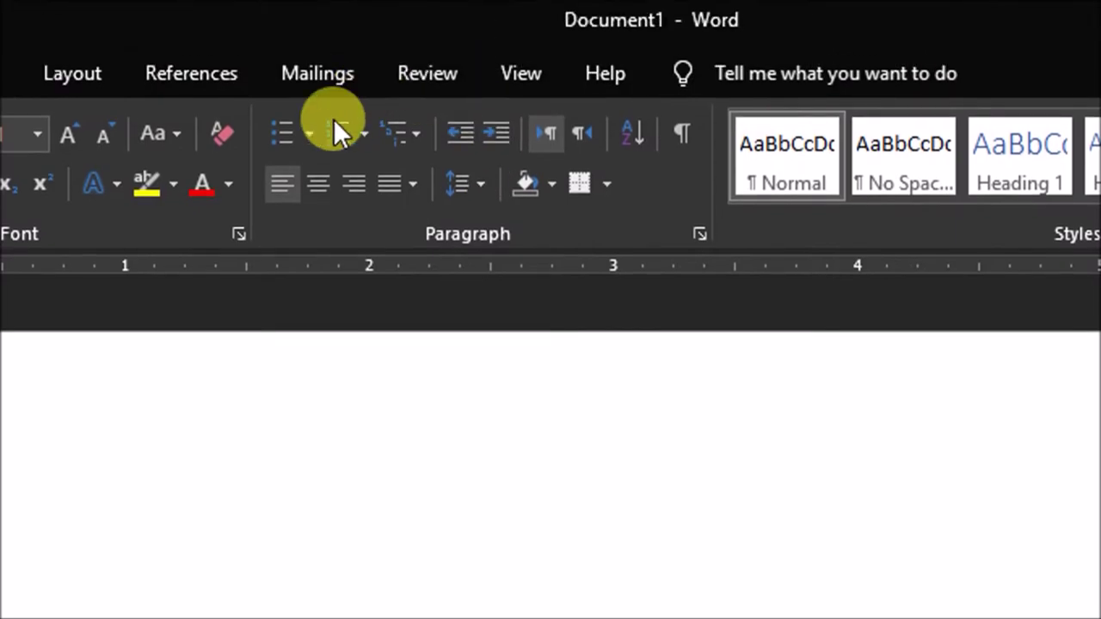
Step: Apply diamond bullets and type the items Hkhkhkhjjkk, Kjjkjkj and Dgfdgdgdg
left_click(307, 135)
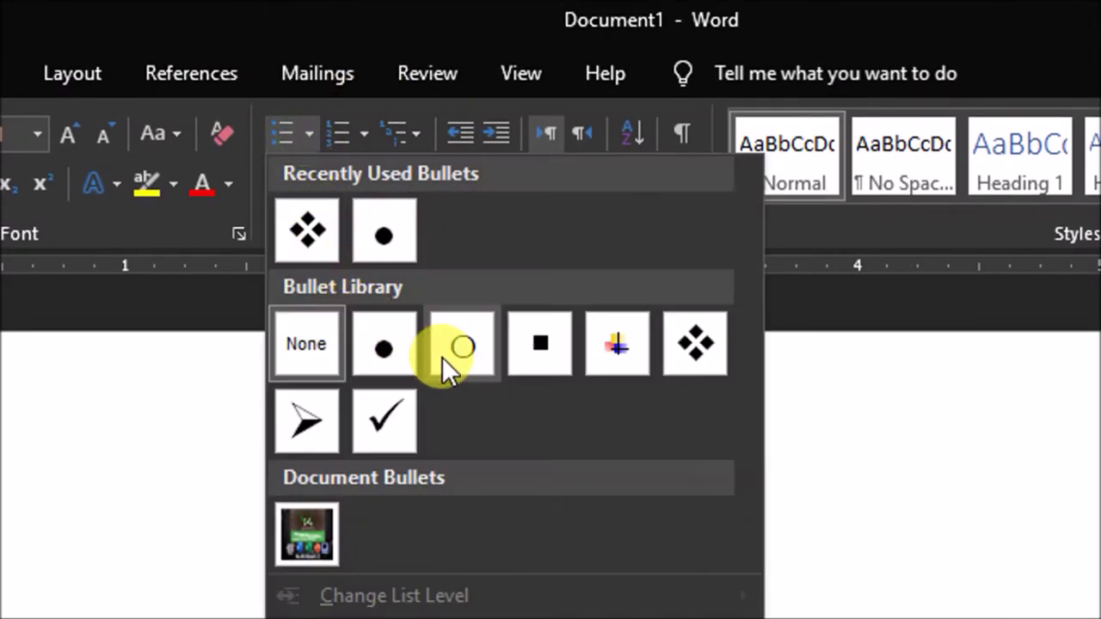
left_click(696, 348)
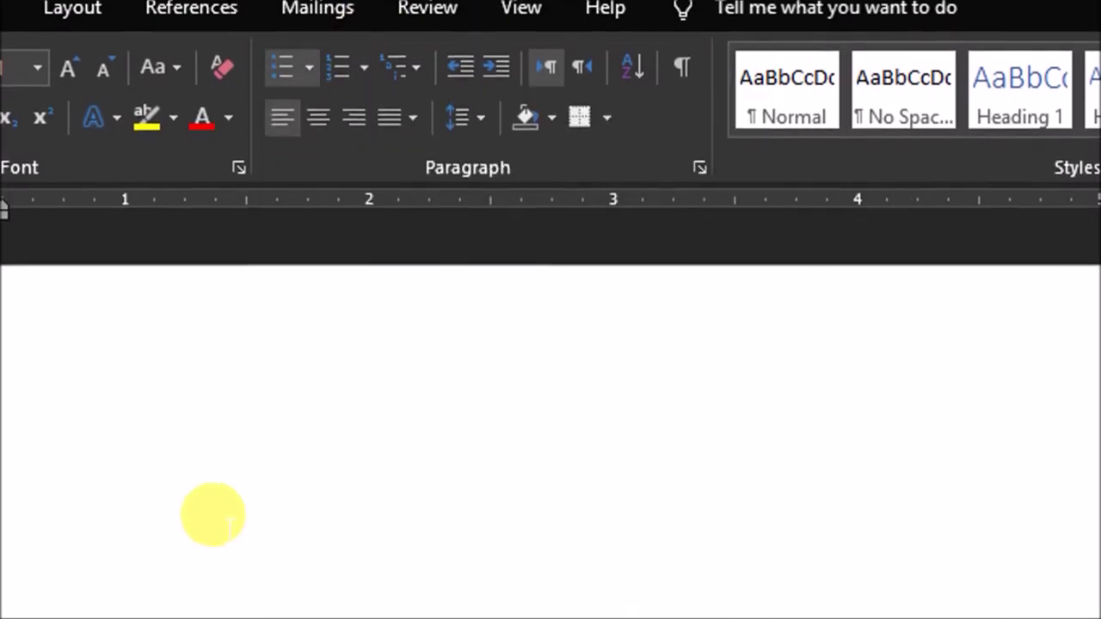
type("hkhkhkhjjkk")
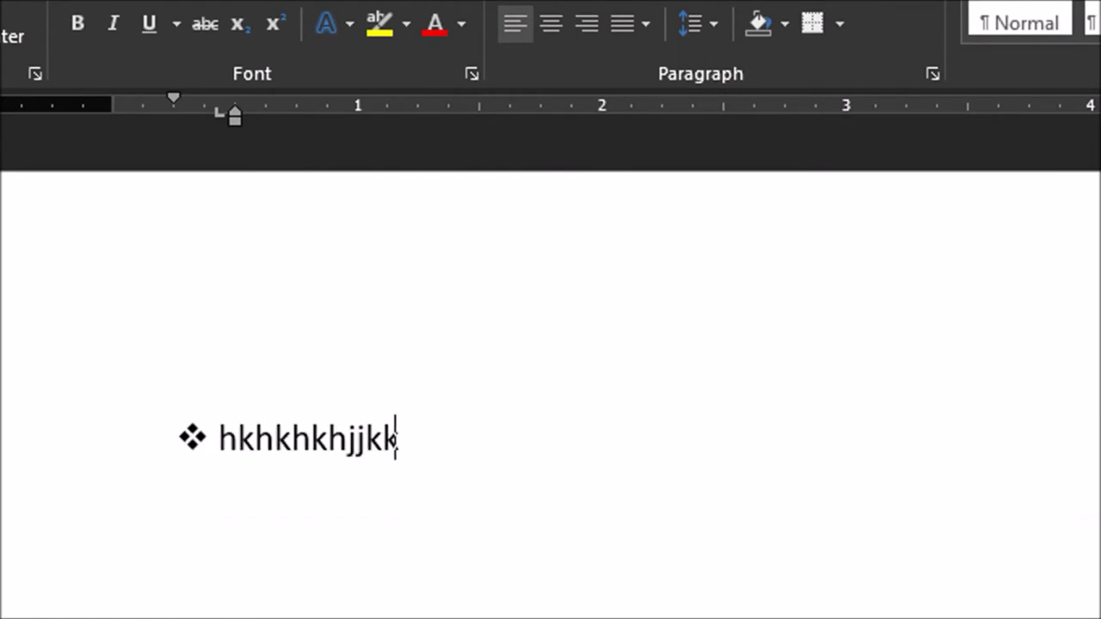
key("Return")
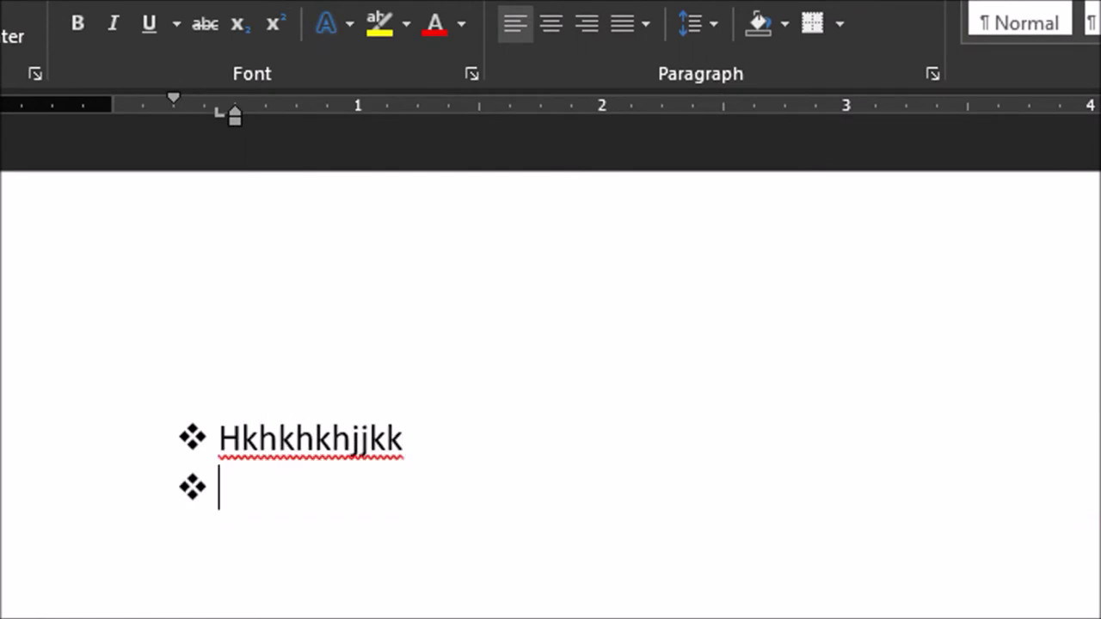
type("kjjkjkj")
key("Return")
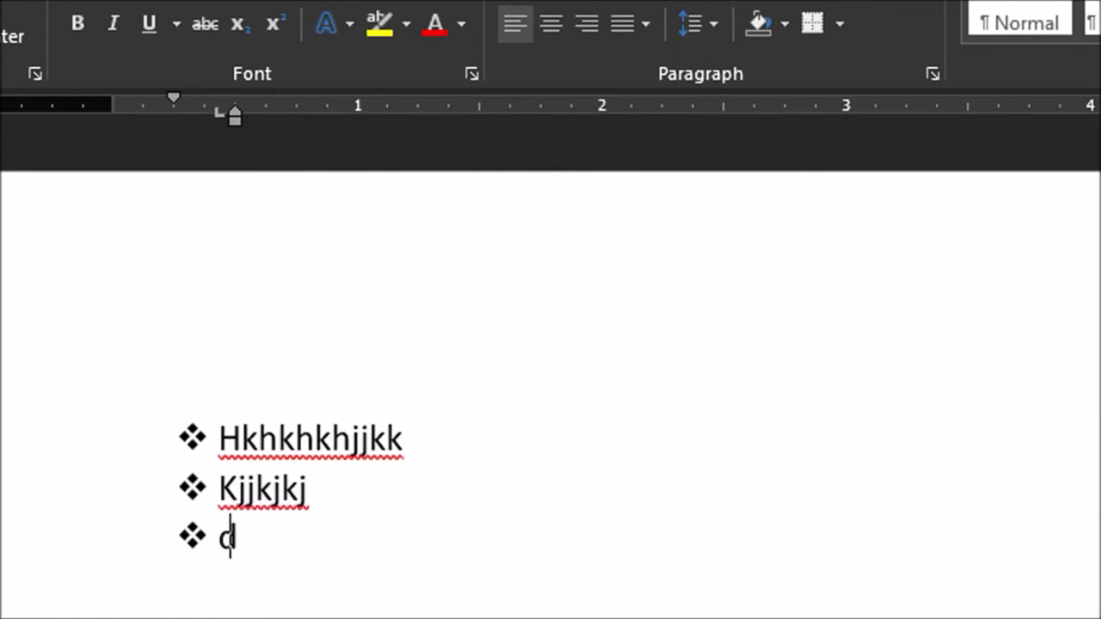
type("gfdgdgdg")
key("Return")
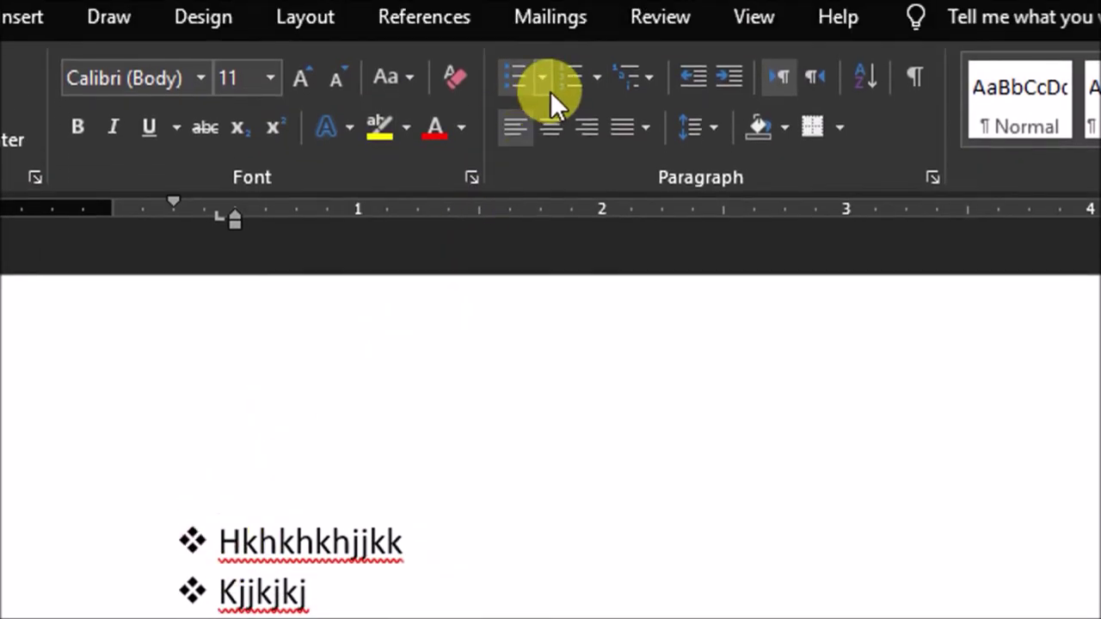
Step: Switch the bullets from diamonds to arrows, then to checkmarks, and remove the empty last bullet
left_click(542, 79)
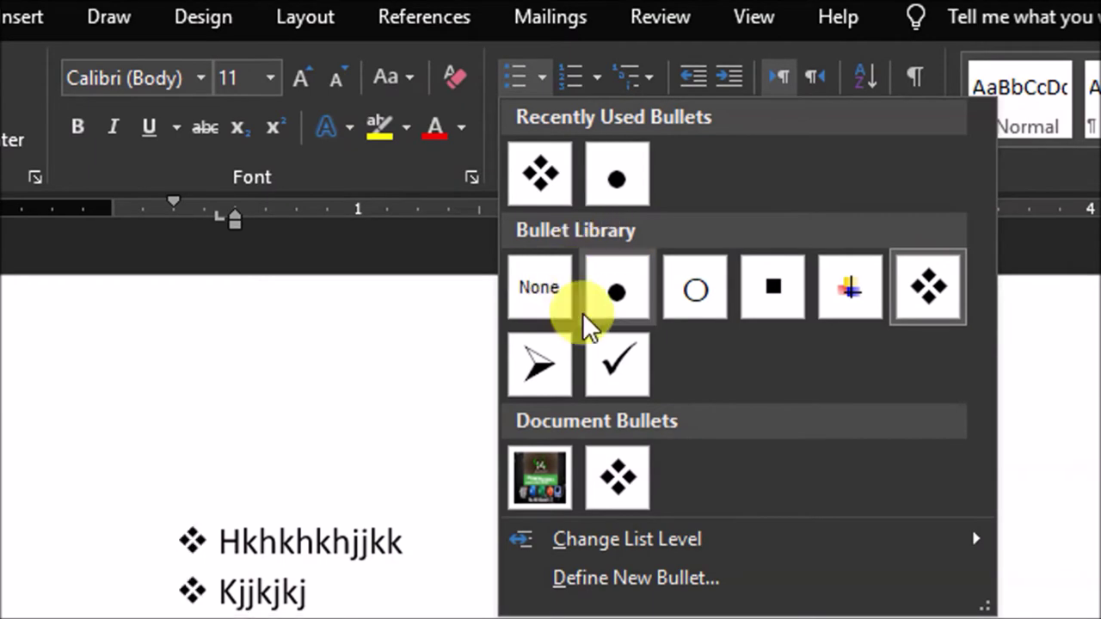
left_click(553, 361)
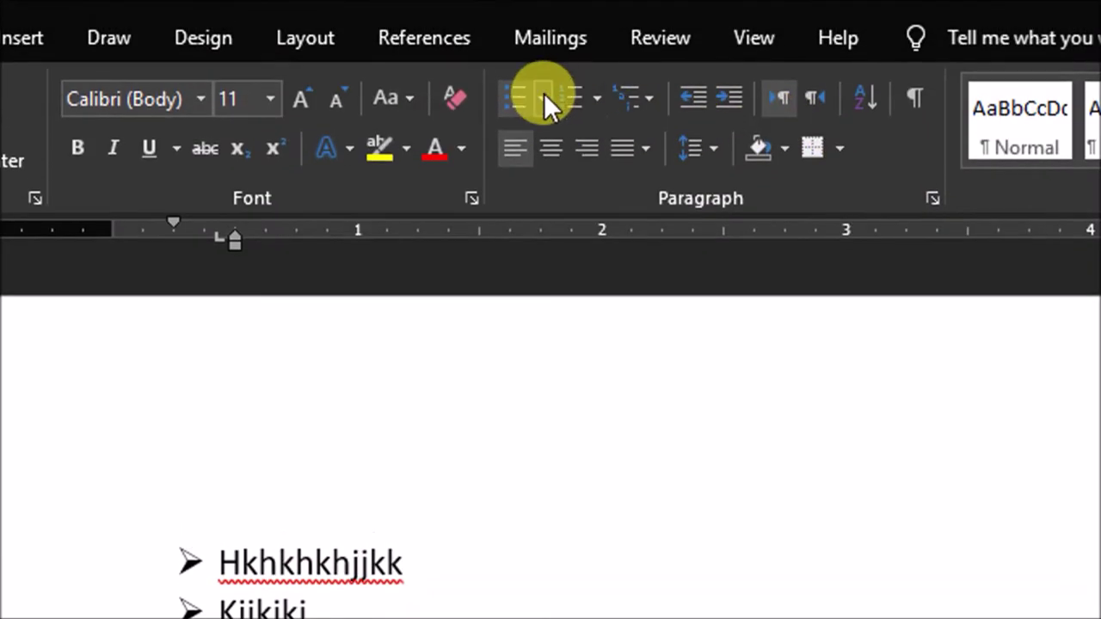
left_click(542, 98)
left_click(618, 387)
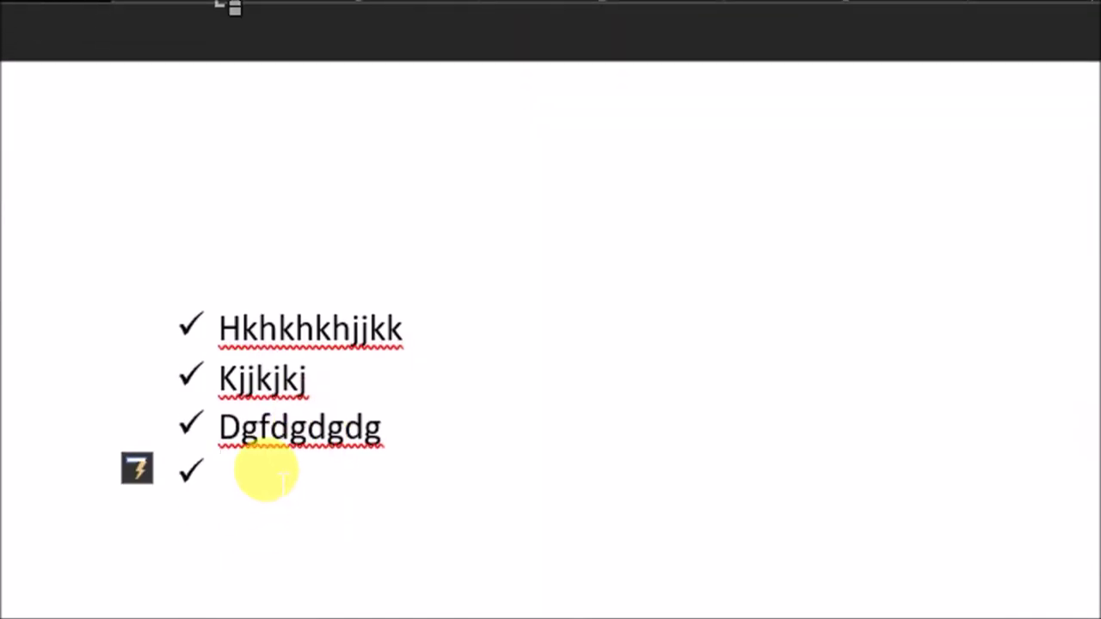
key("BackSpace")
Step: Erase the checkmark list backwards until only 'Hkhkhkhjjk' remains
key("BackSpace")
key("BackSpace")
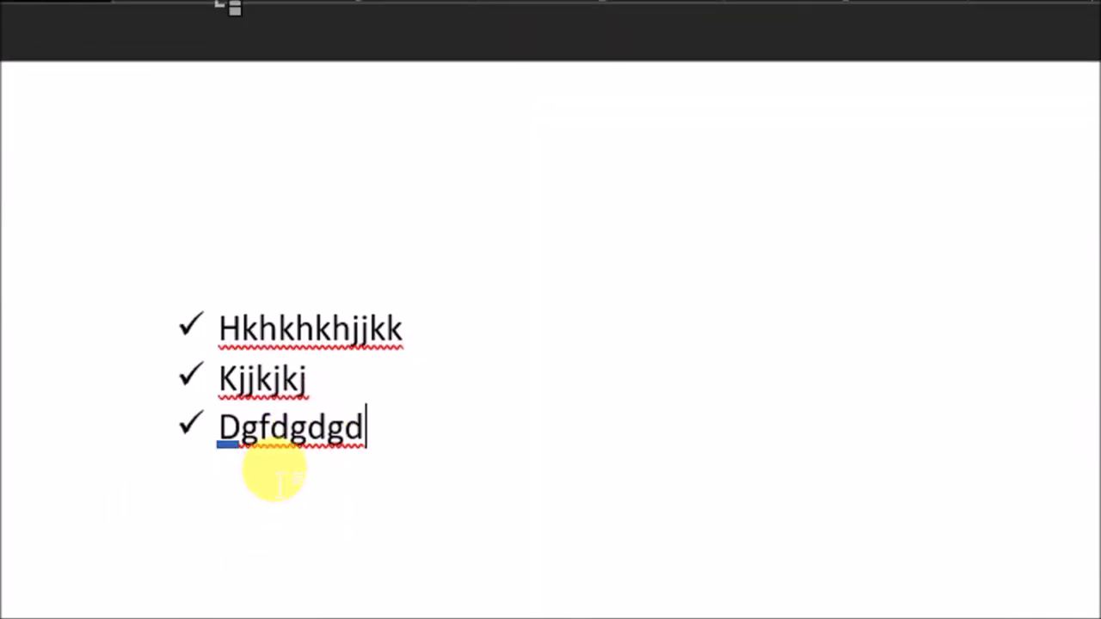
key("BackSpace")
key("BackSpace")
key("BackSpace")
key("BackSpace")
key("BackSpace")
key("BackSpace")
key("BackSpace")
key("BackSpace")
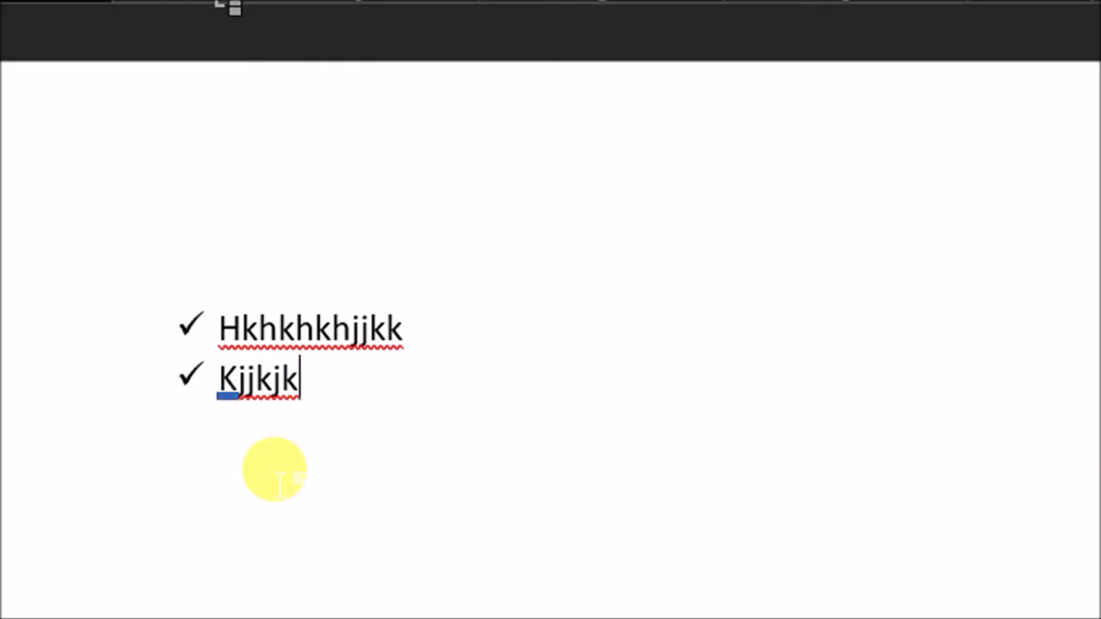
key("BackSpace")
key("BackSpace")
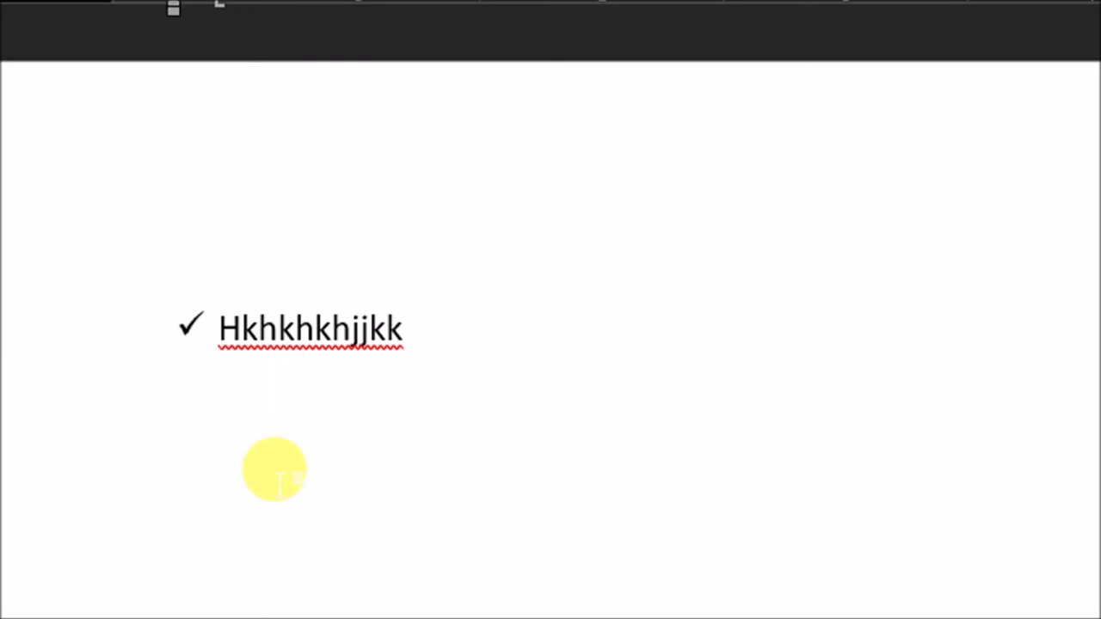
key("BackSpace")
key("BackSpace")
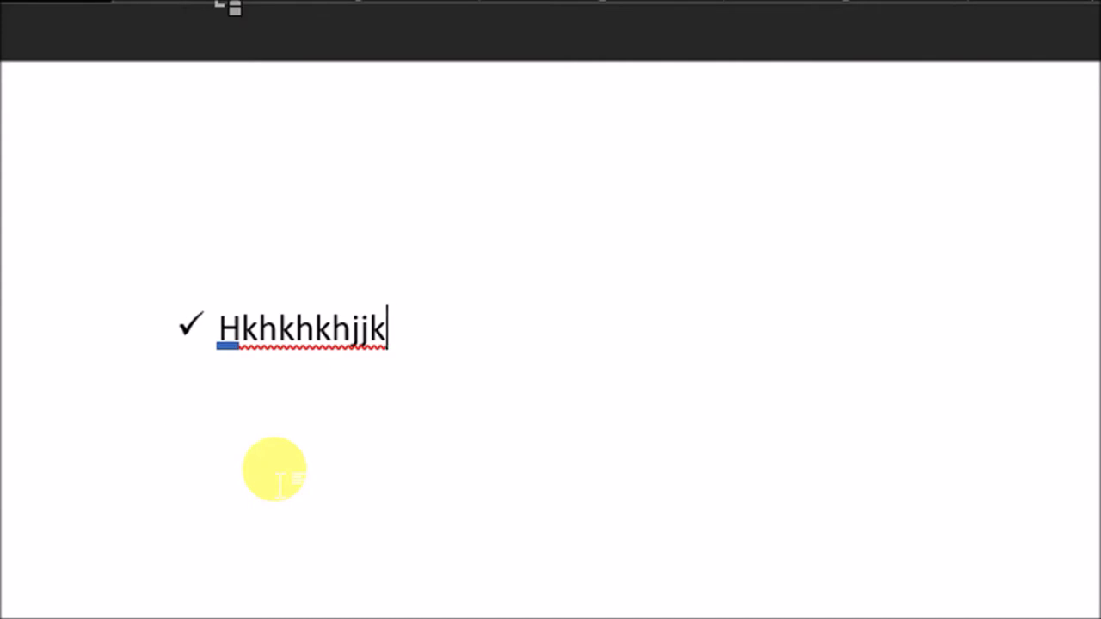
key("BackSpace")
key("BackSpace")
key("BackSpace")
key("BackSpace")
key("BackSpace")
key("BackSpace")
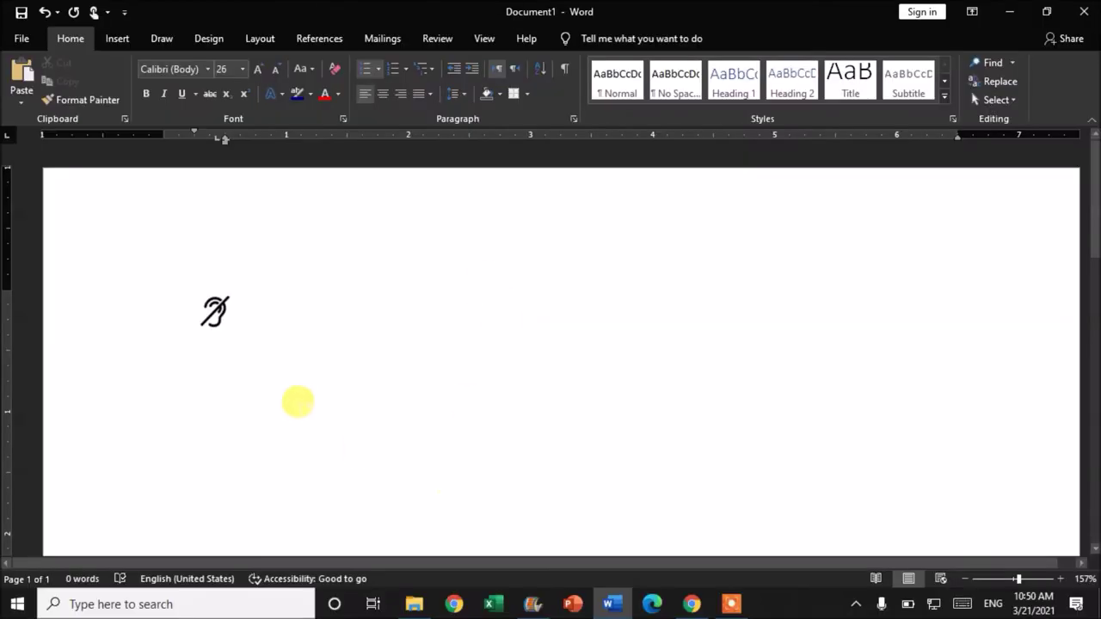
Step: Type the ear-bullet items Fhfjjfjf, Ddhdhhd and Dhdhhd, then select the ear bullets
type("fhfjjfjf")
key("Return")
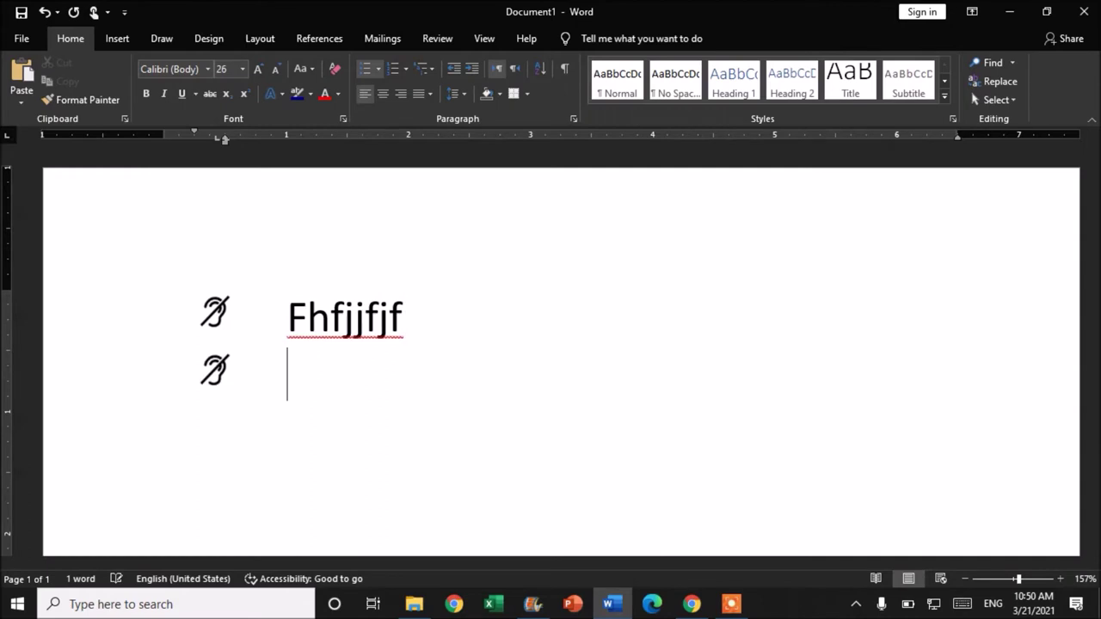
type("ddhdhhd")
key("Return")
type("dhdh")
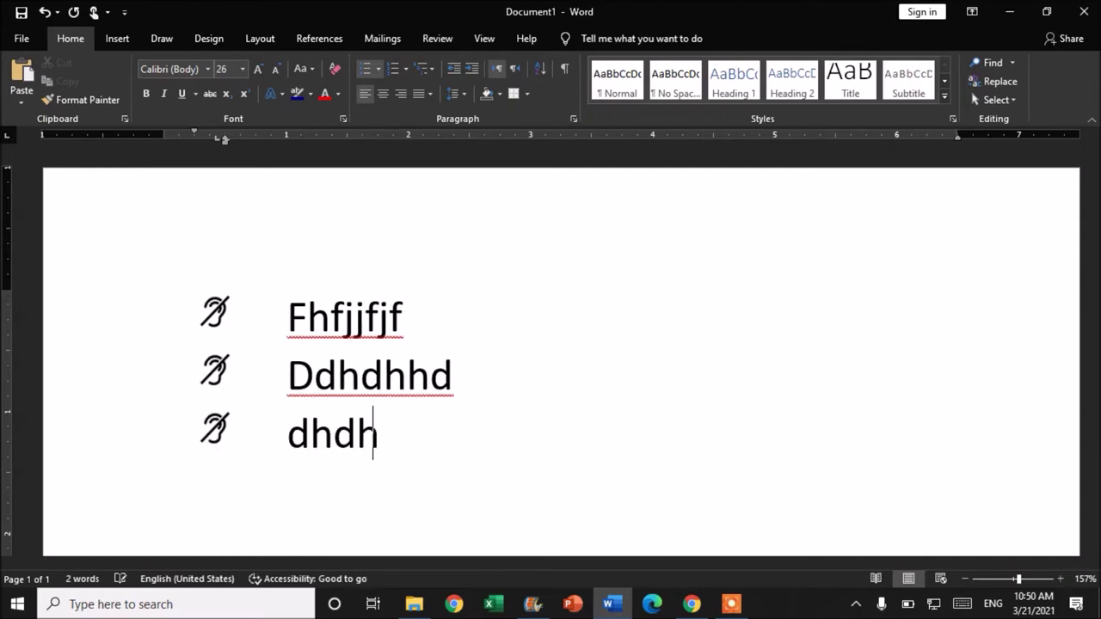
key("Return")
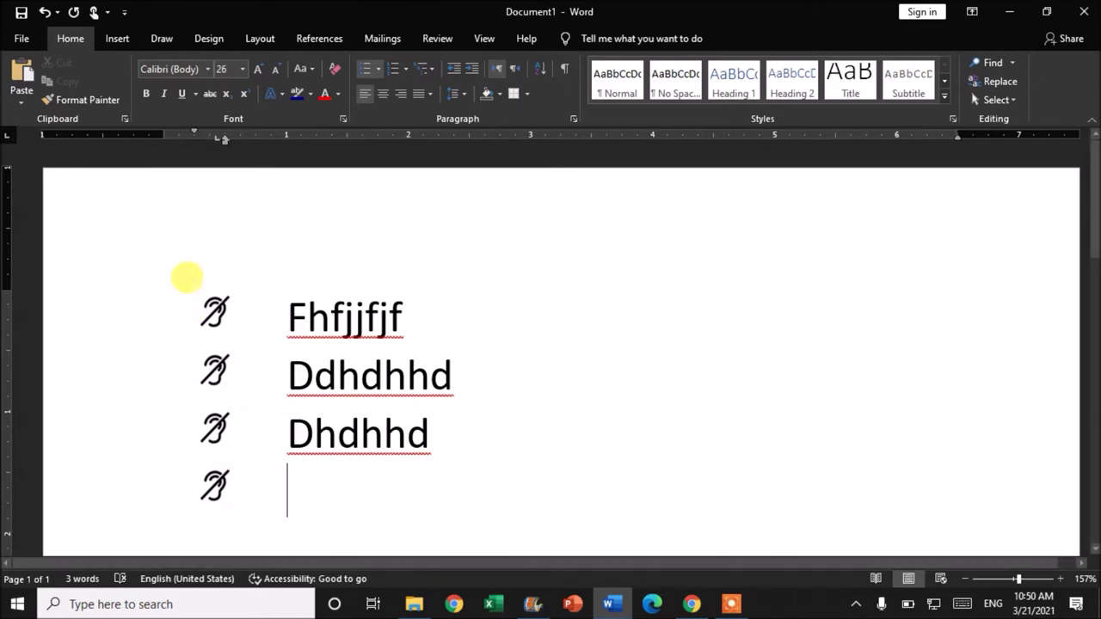
left_click(212, 314)
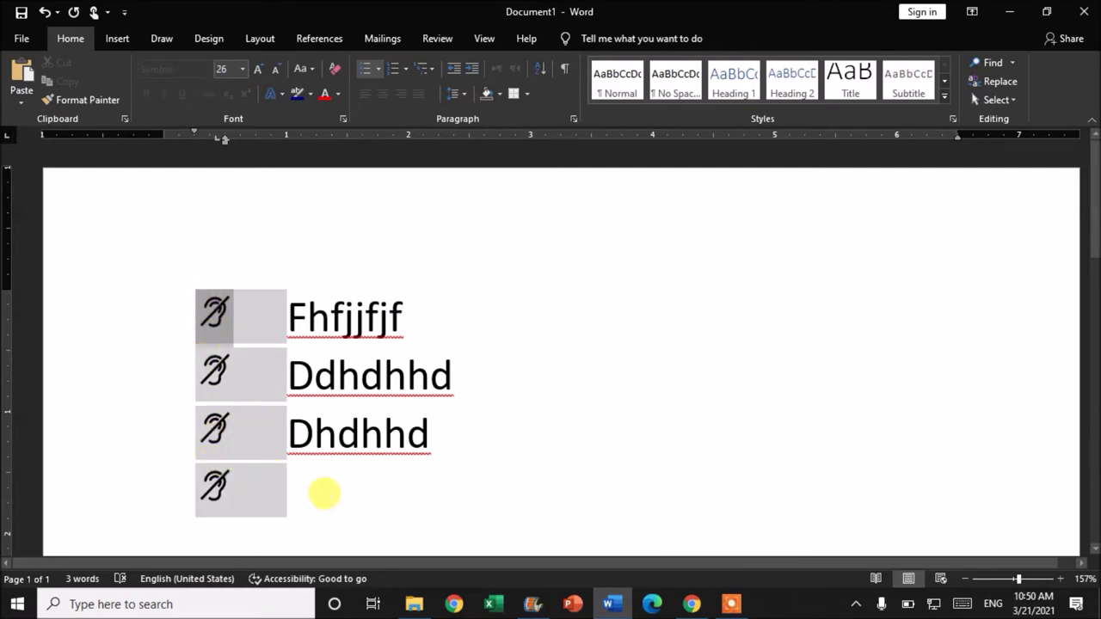
Step: Define a new bullet using the ® symbol and apply it to the list
left_click(324, 494)
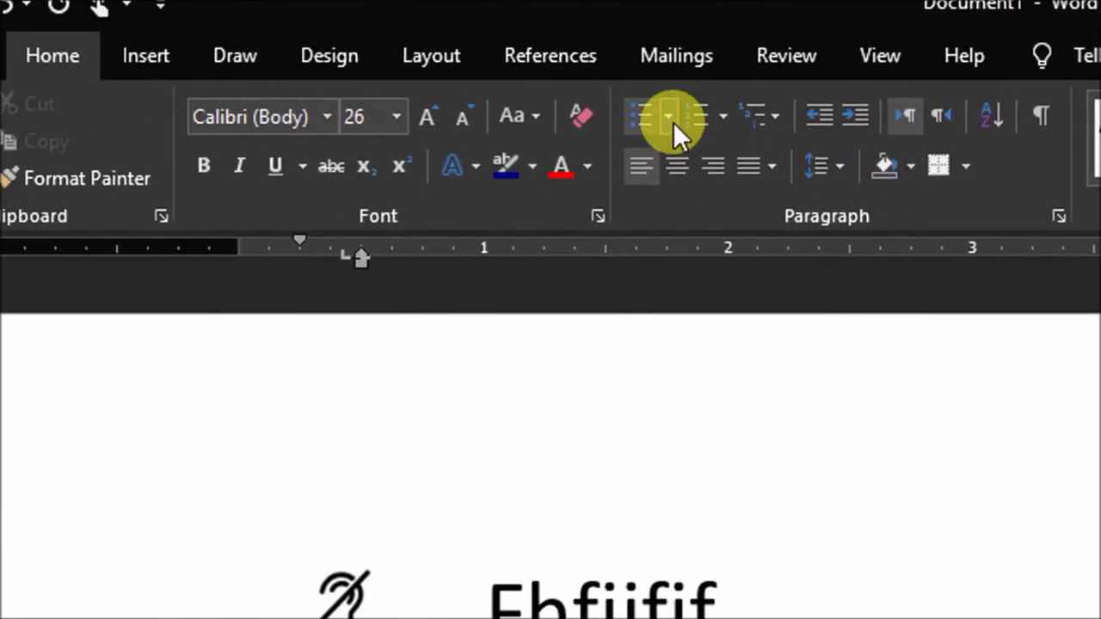
left_click(670, 117)
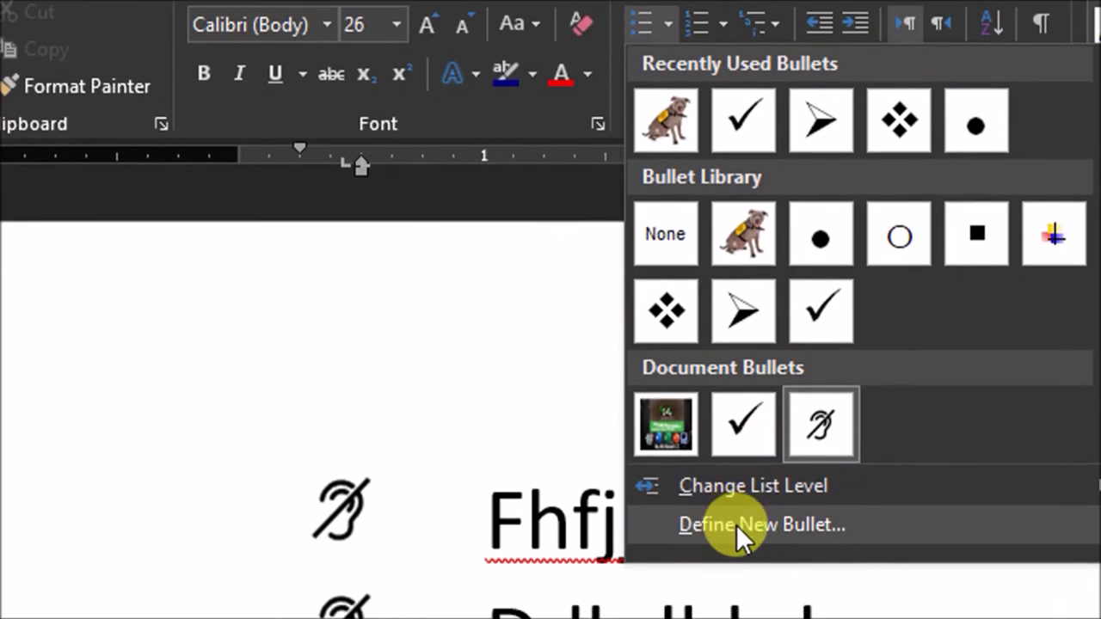
left_click(762, 524)
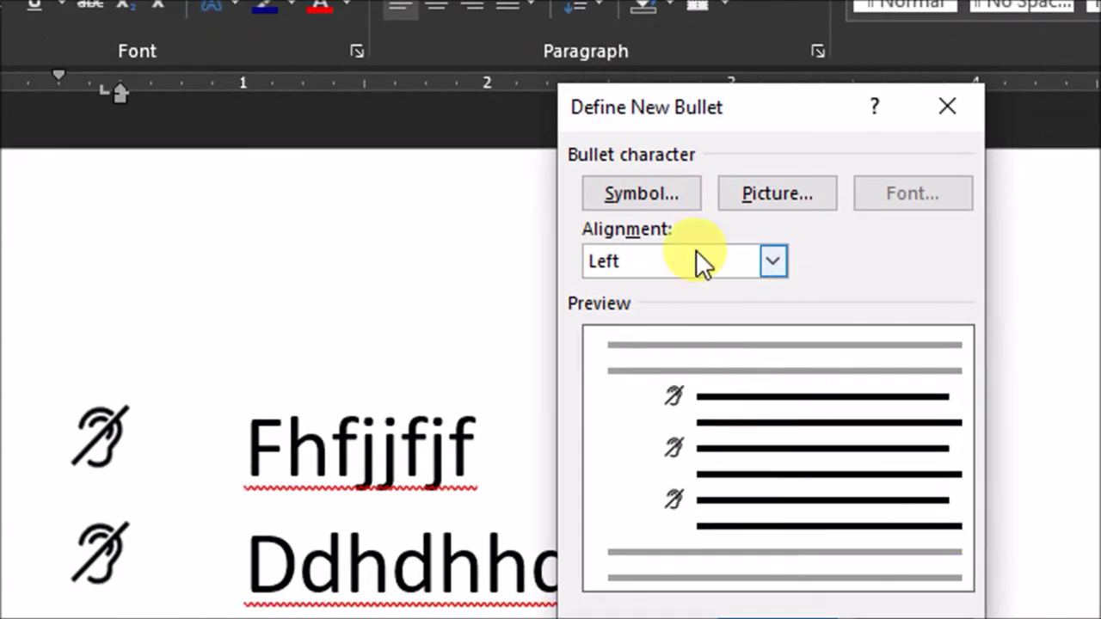
left_click(664, 196)
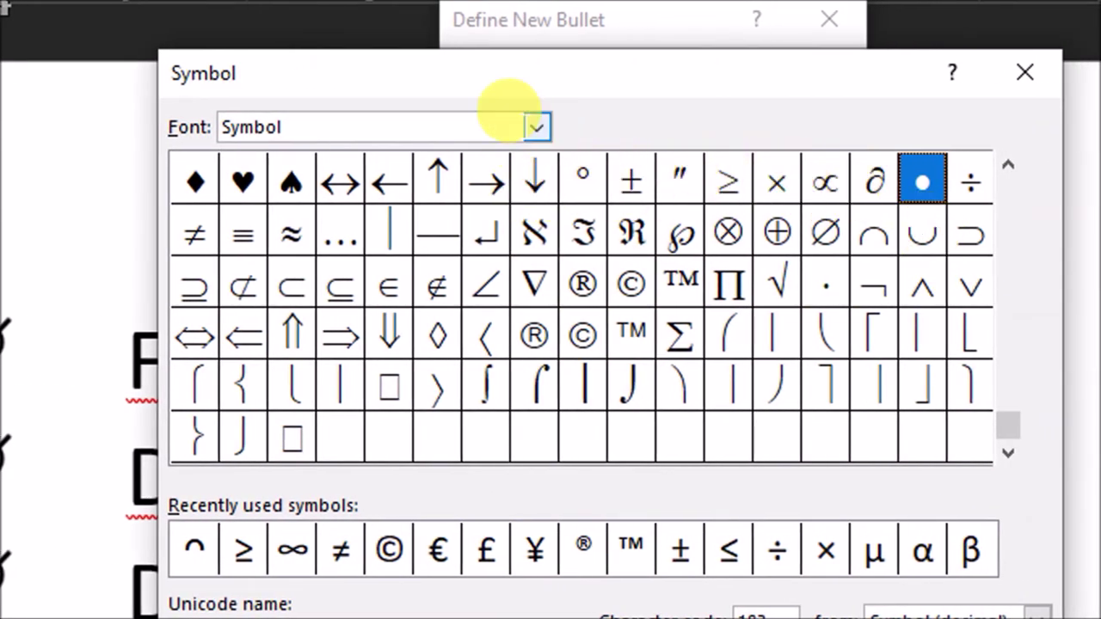
left_click(587, 280)
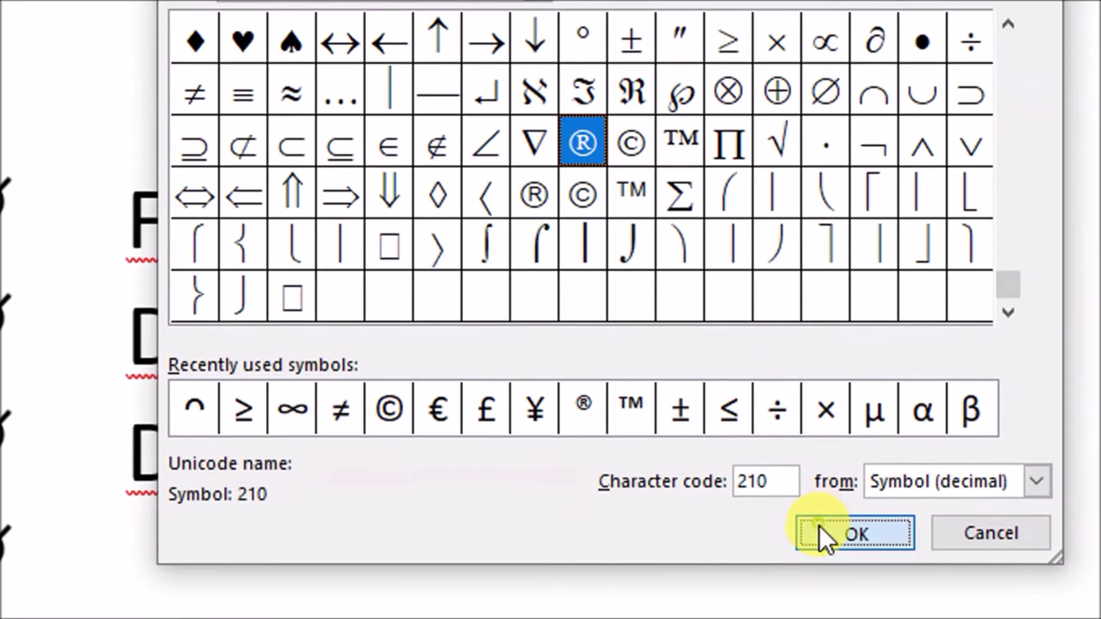
left_click(820, 532)
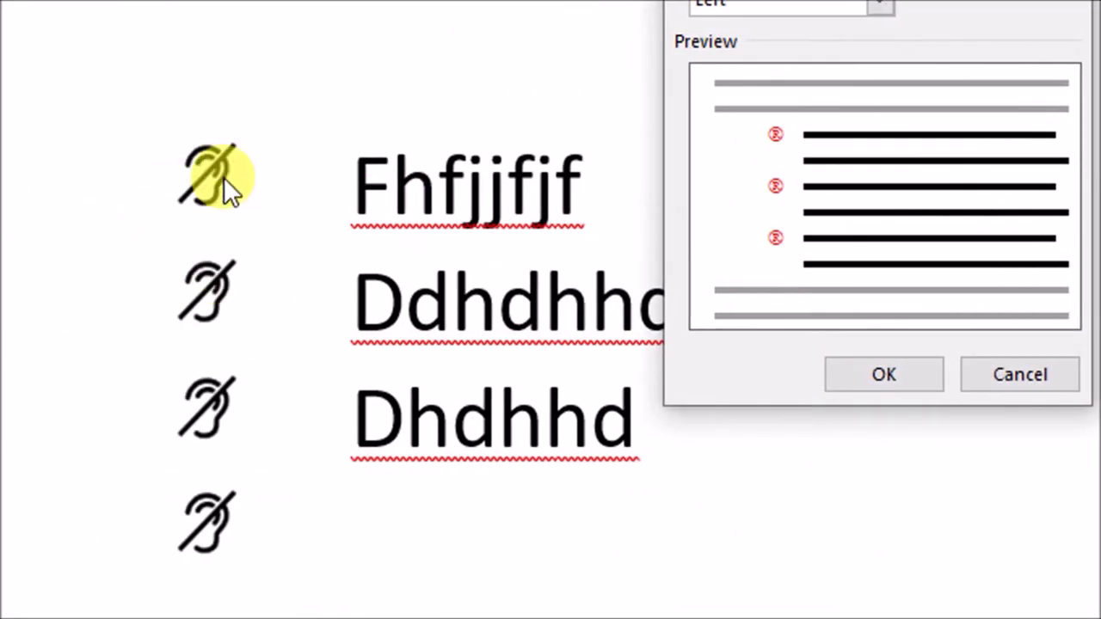
left_click(889, 389)
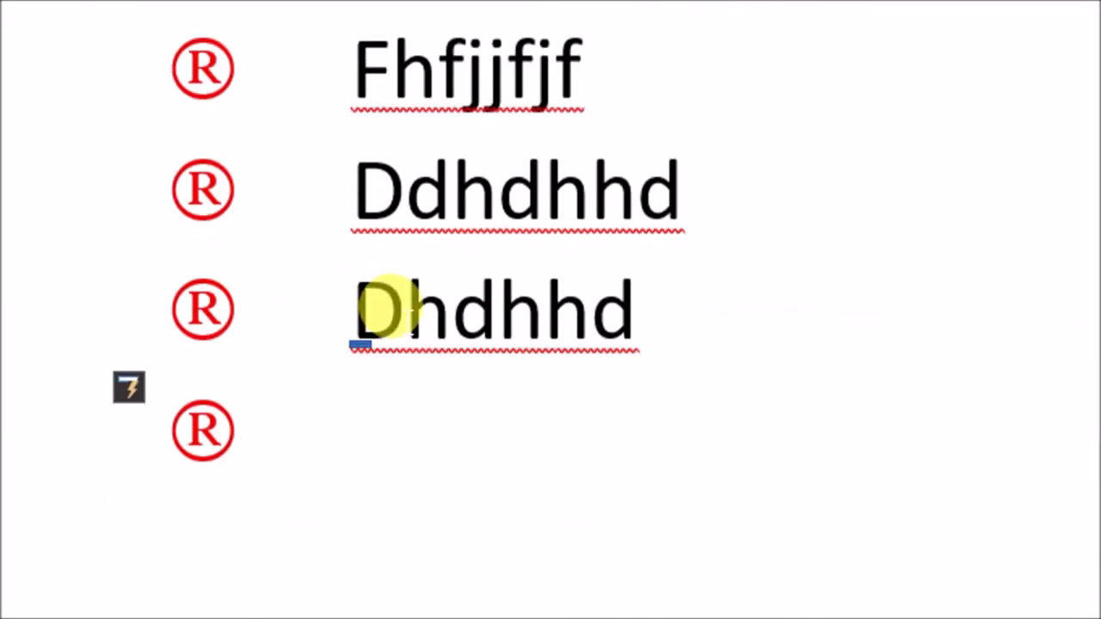
Step: Add the list items Hfjfjhjf and one beginning with 'f'
type("hfjfhjf")
key("Return")
type("fj")
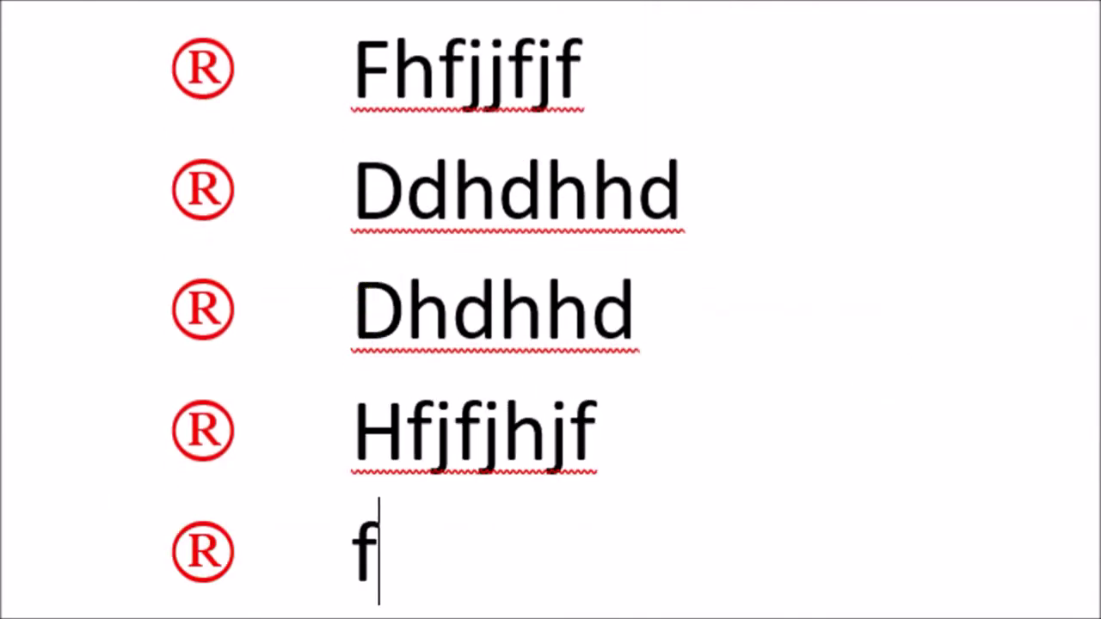
type("fjhjf")
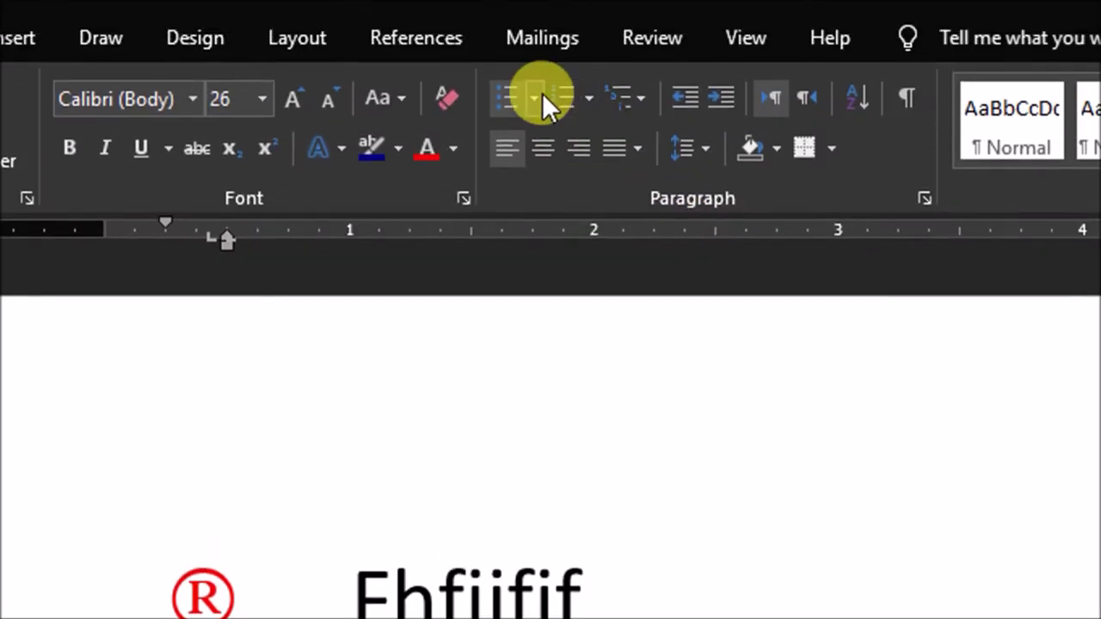
Step: Define a new picture bullet from dog.jpg and apply it to every list item
left_click(542, 95)
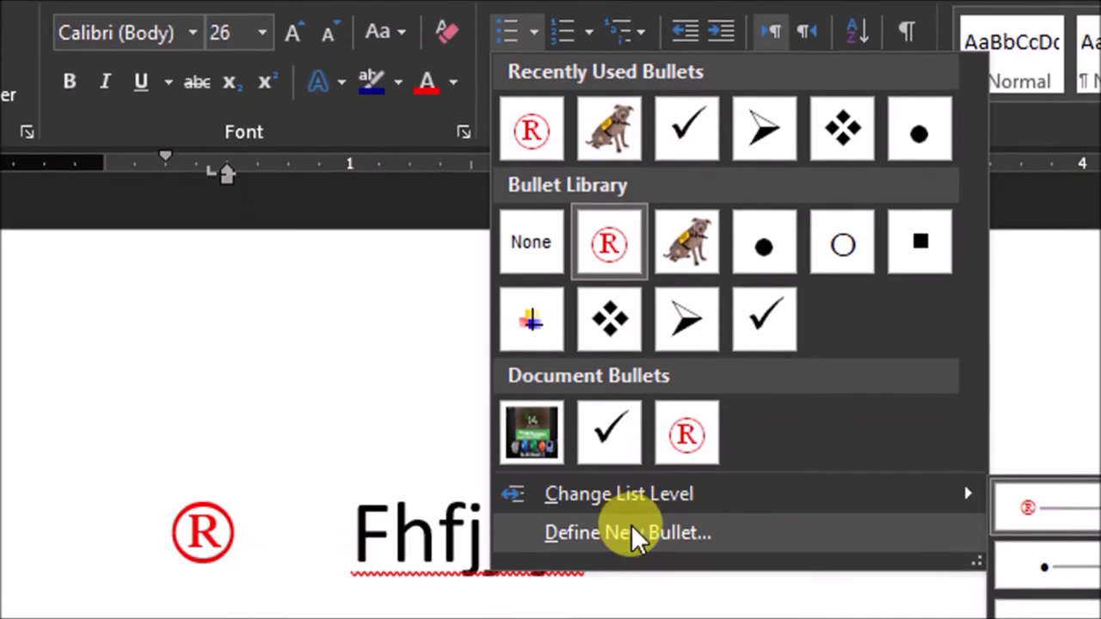
left_click(628, 599)
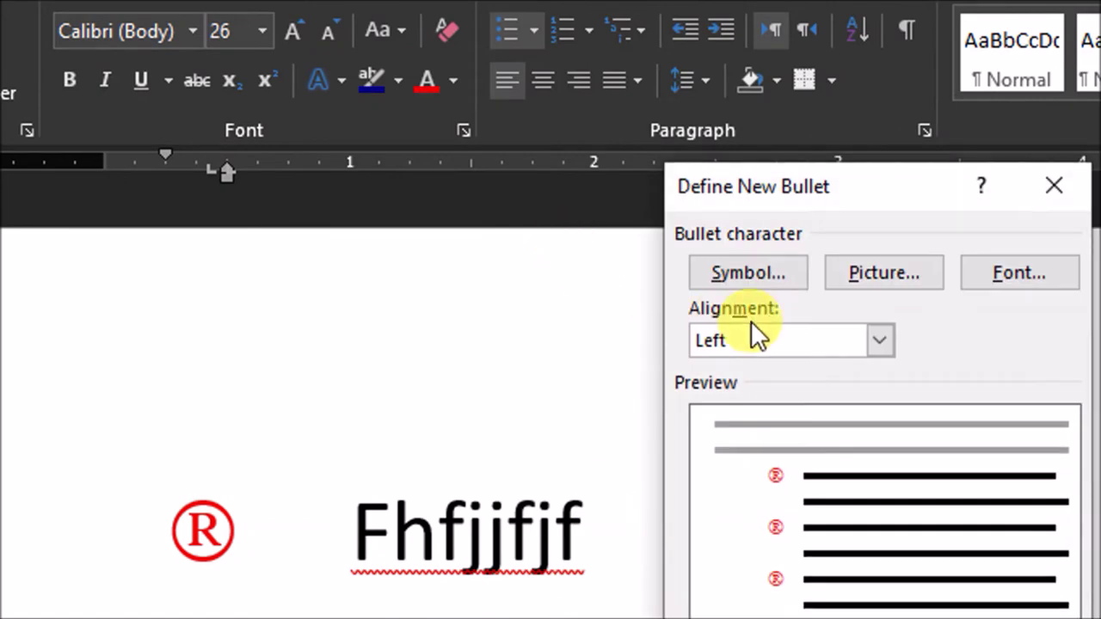
left_click(862, 273)
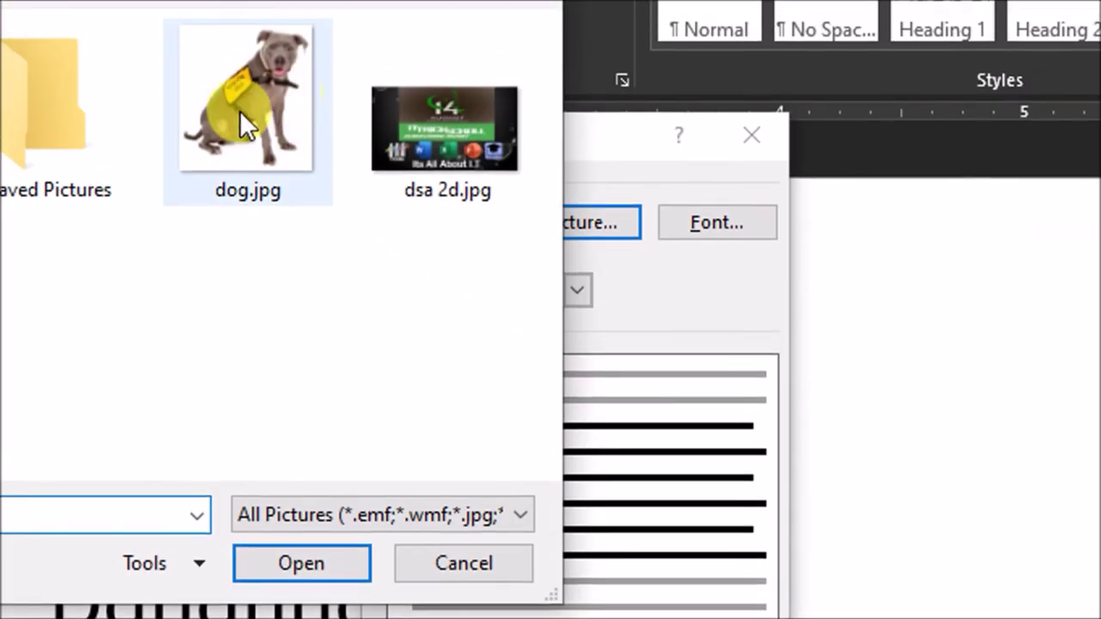
left_click(228, 107)
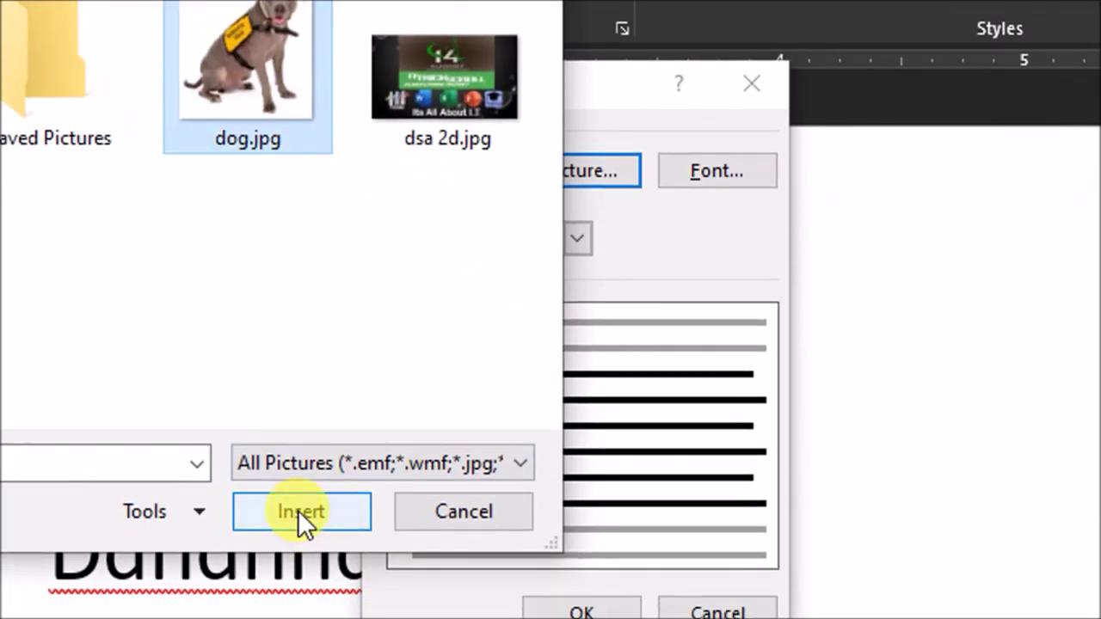
left_click(297, 510)
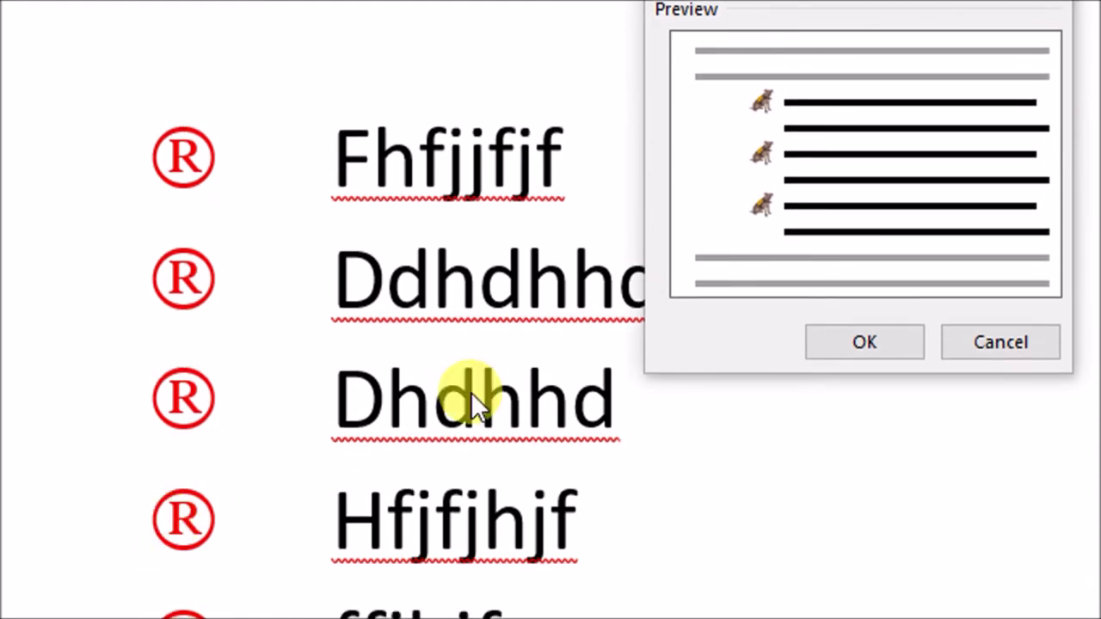
left_click(864, 342)
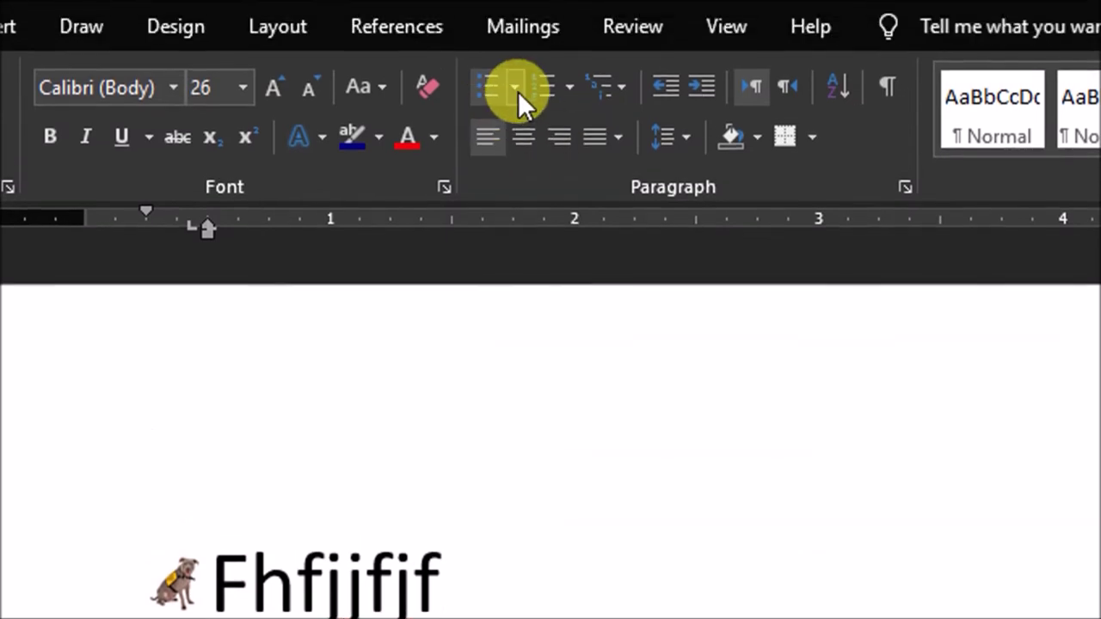
left_click(514, 45)
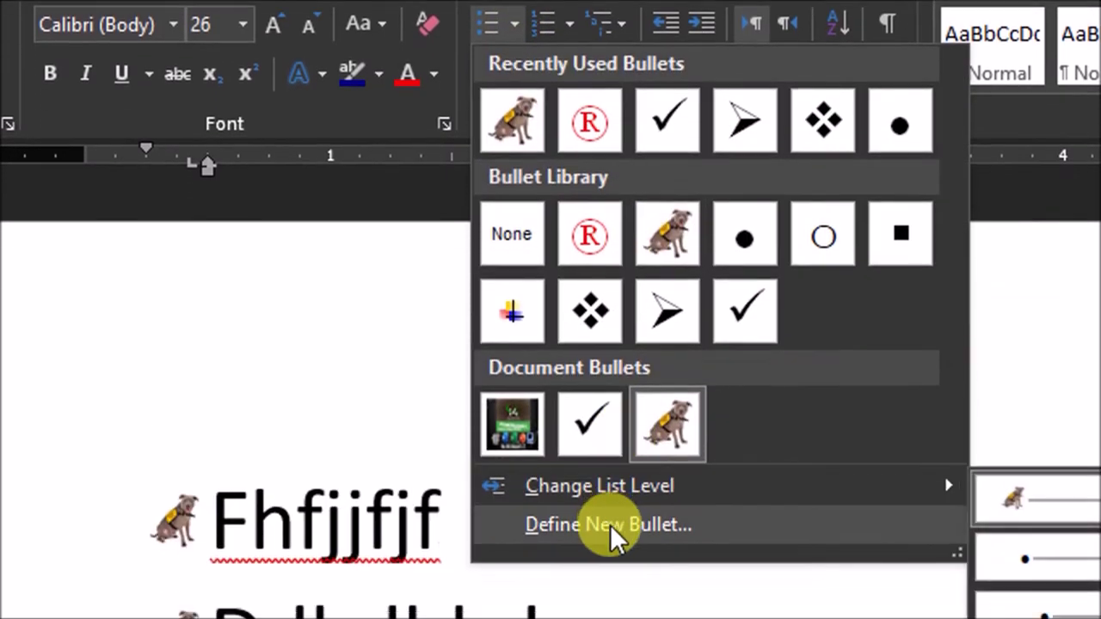
left_click(615, 561)
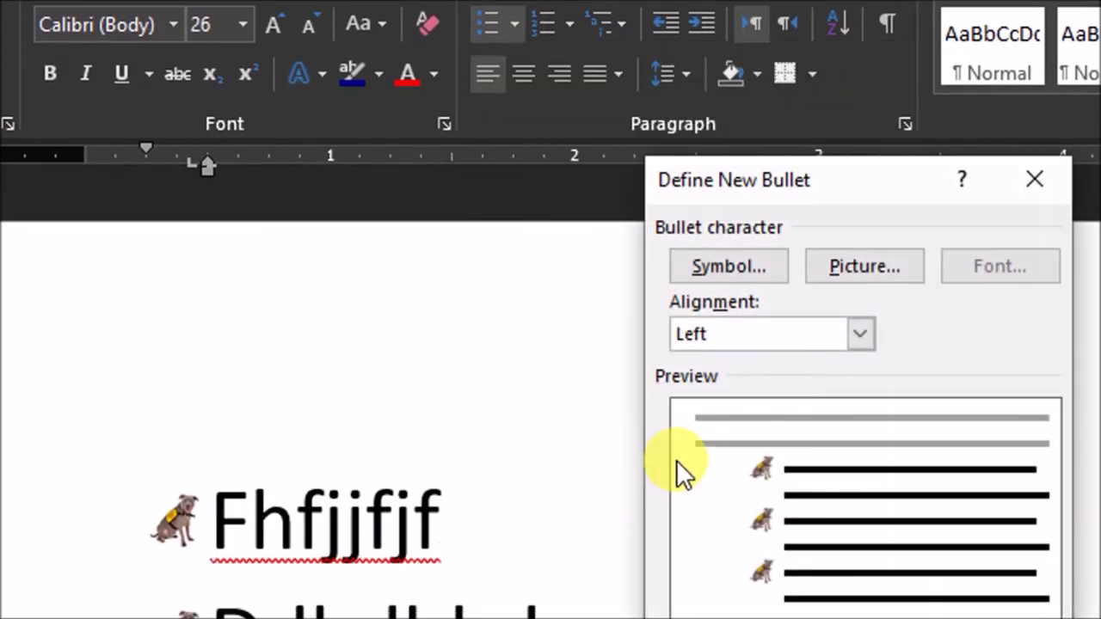
left_click(864, 267)
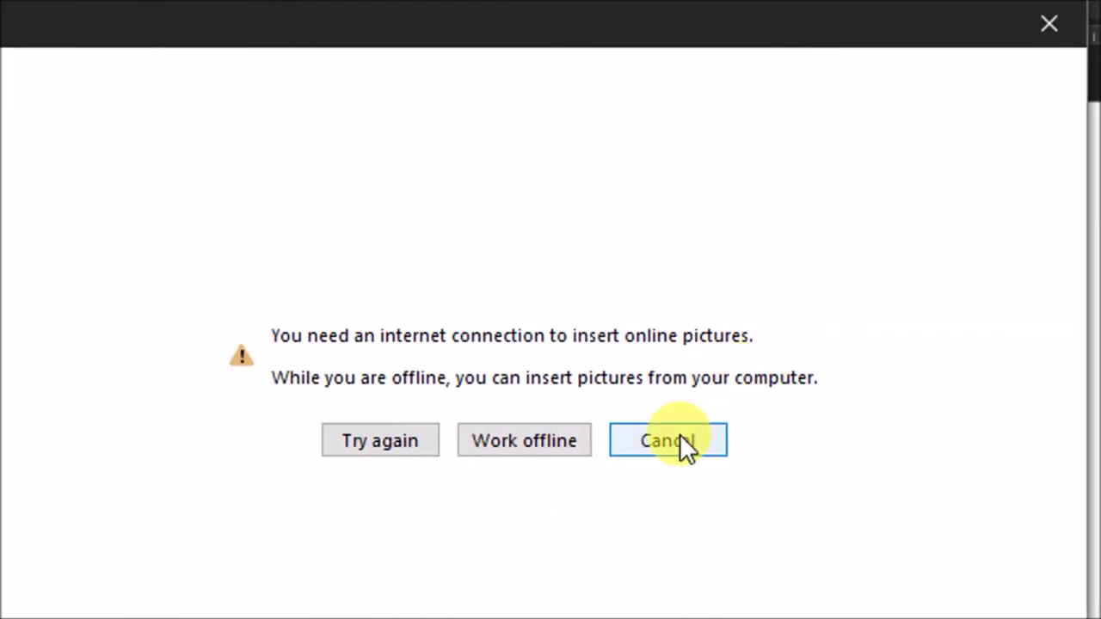
left_click(682, 439)
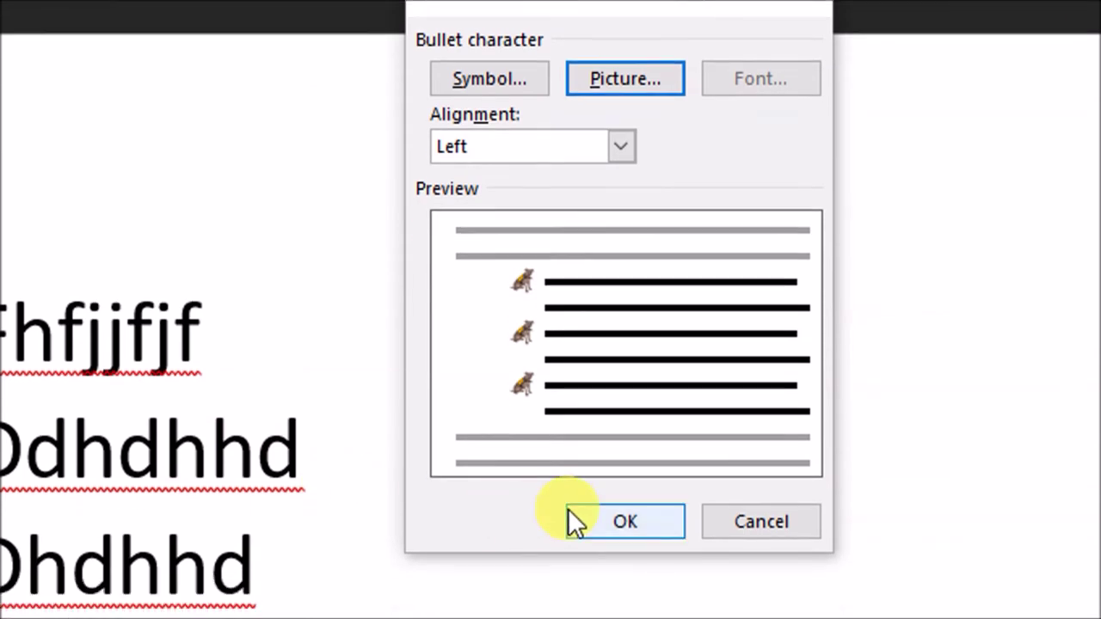
left_click(731, 565)
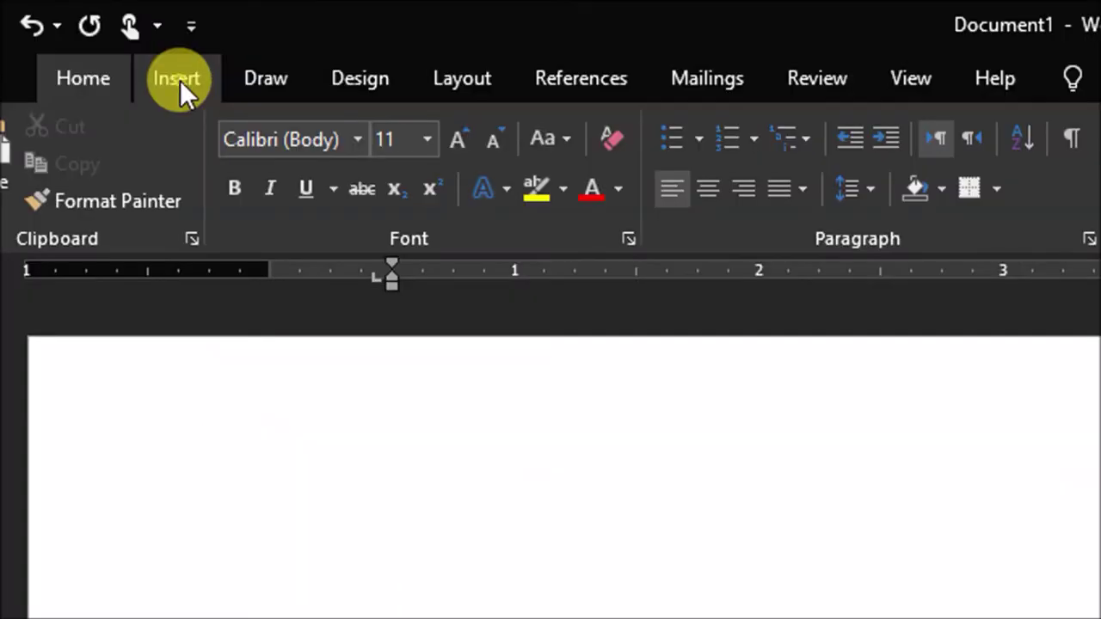
left_click(180, 80)
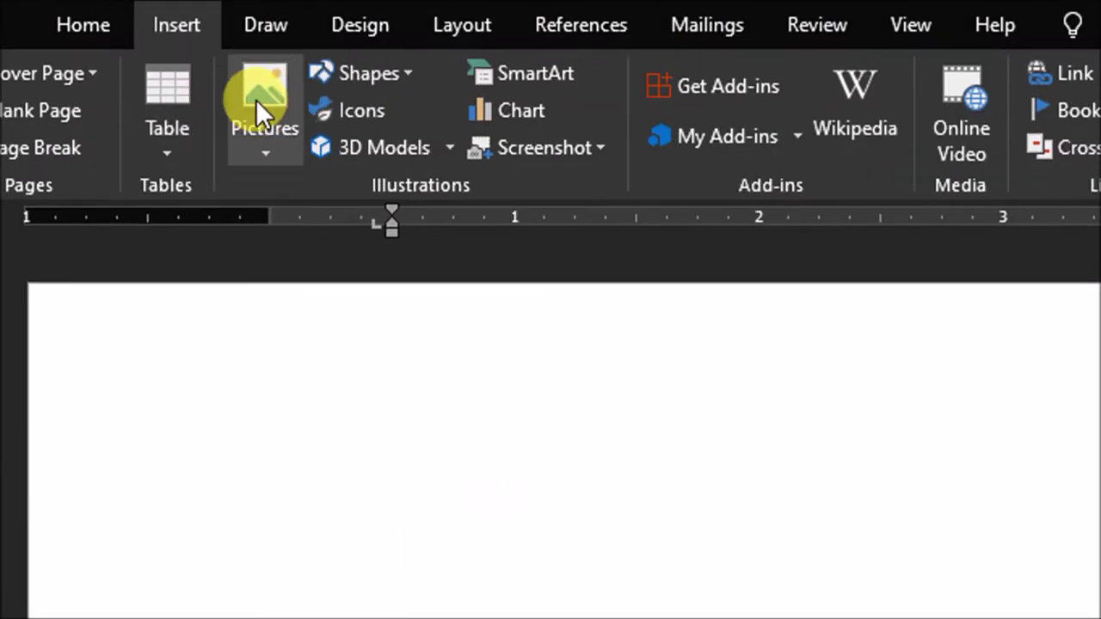
Step: Insert the dsa 2d.jpg Independence Day banner from this device into the document
left_click(258, 105)
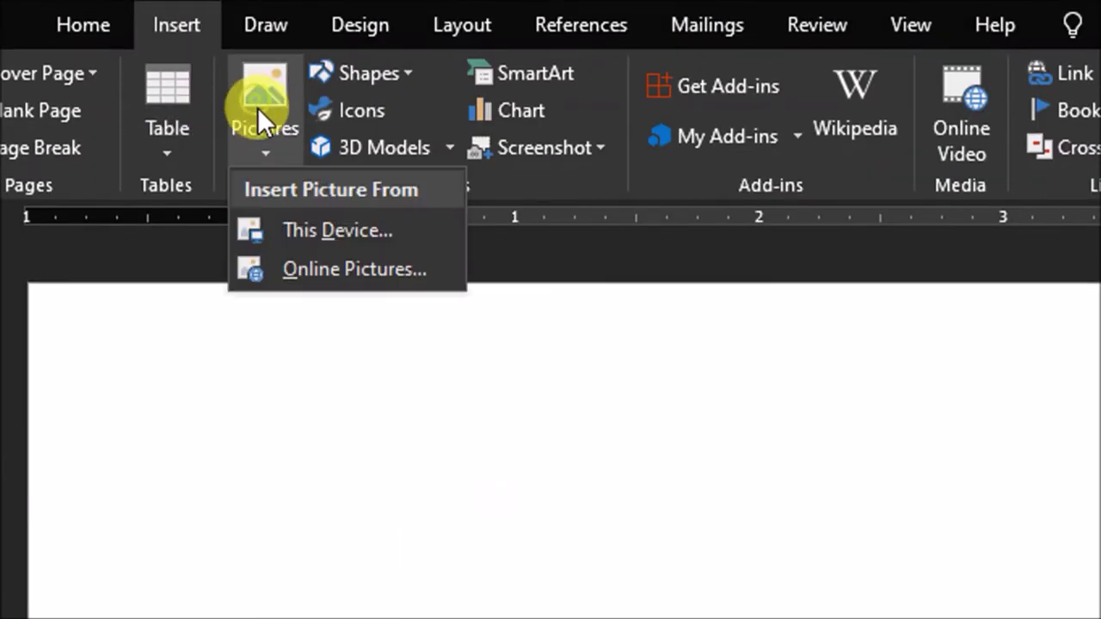
left_click(313, 231)
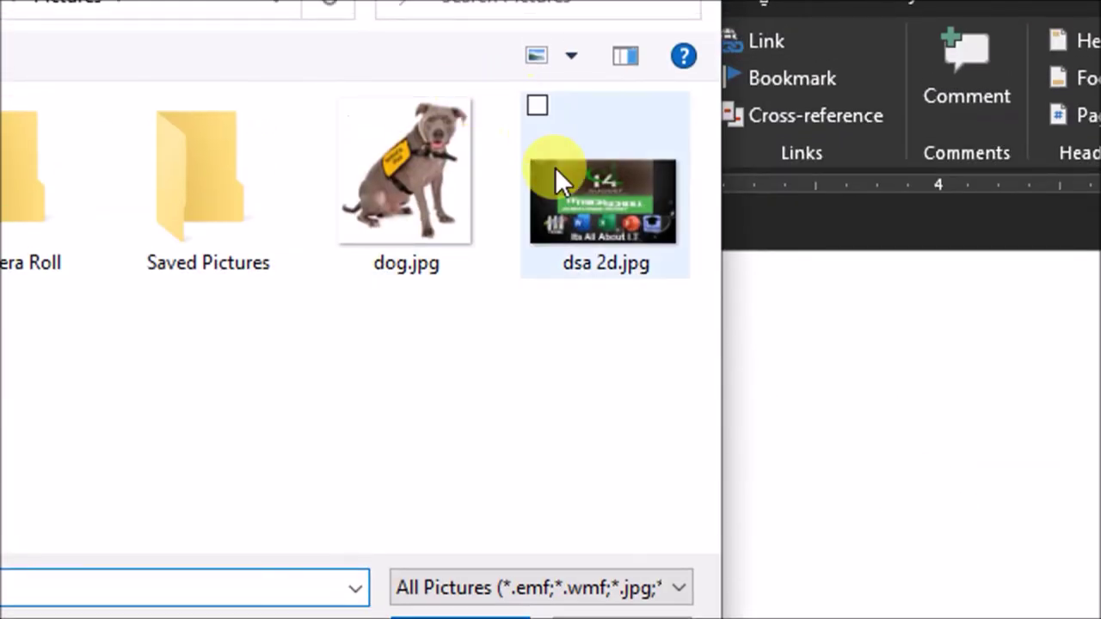
left_click(564, 191)
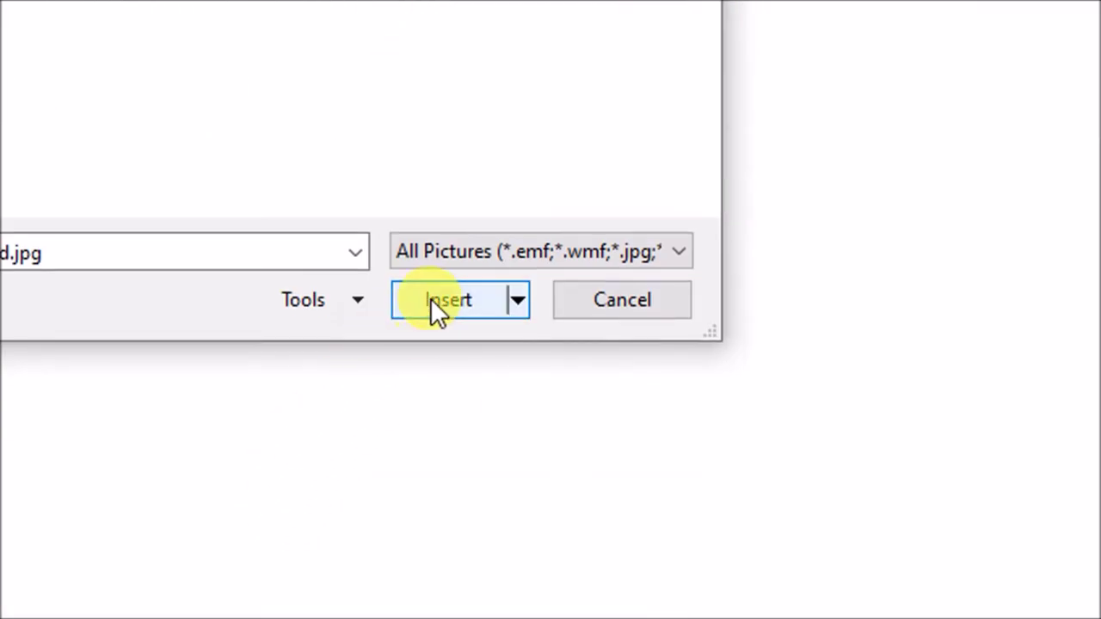
left_click(433, 301)
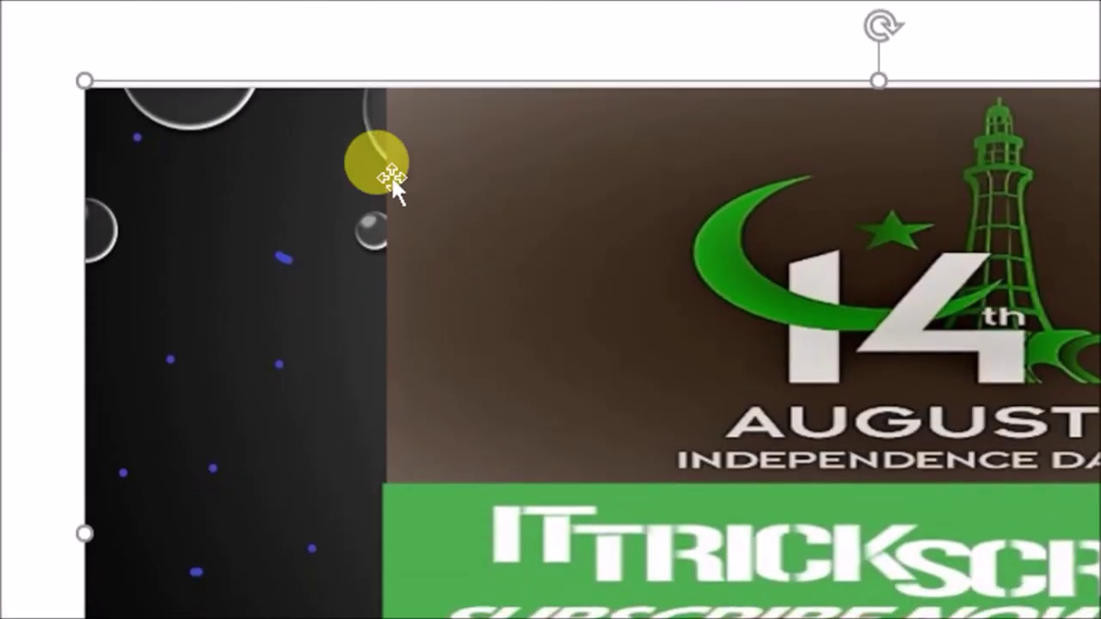
scroll(396, 258, "down", 5)
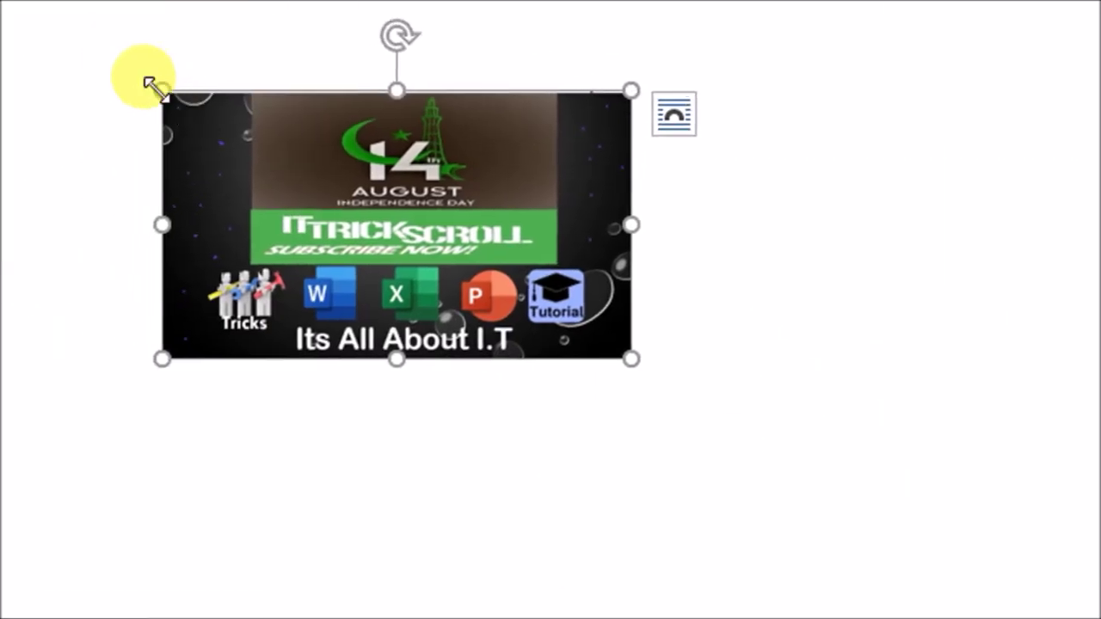
Step: Shrink the dsa 2d.jpg picture to a thumbnail, set font size 26, and type text after it
left_click_drag(163, 89, 645, 303)
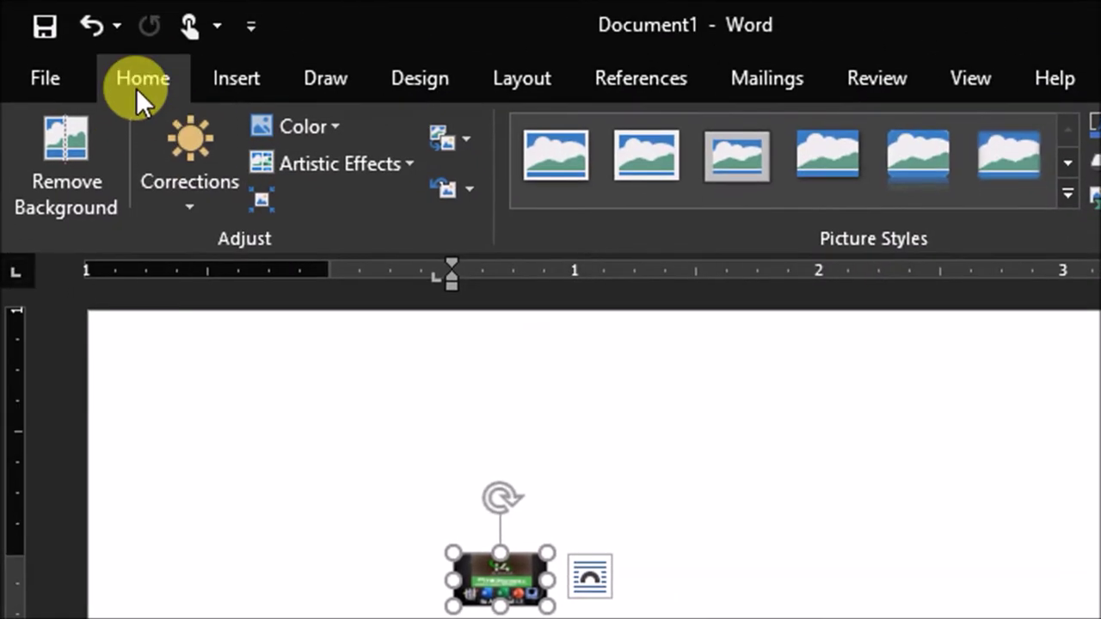
left_click(136, 86)
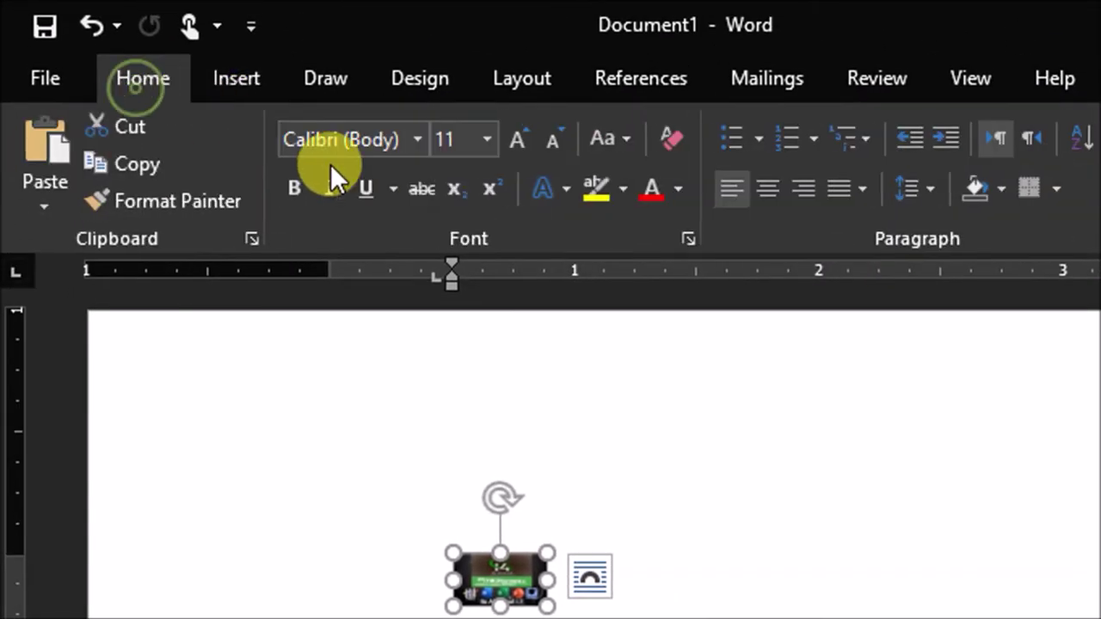
left_click(451, 140)
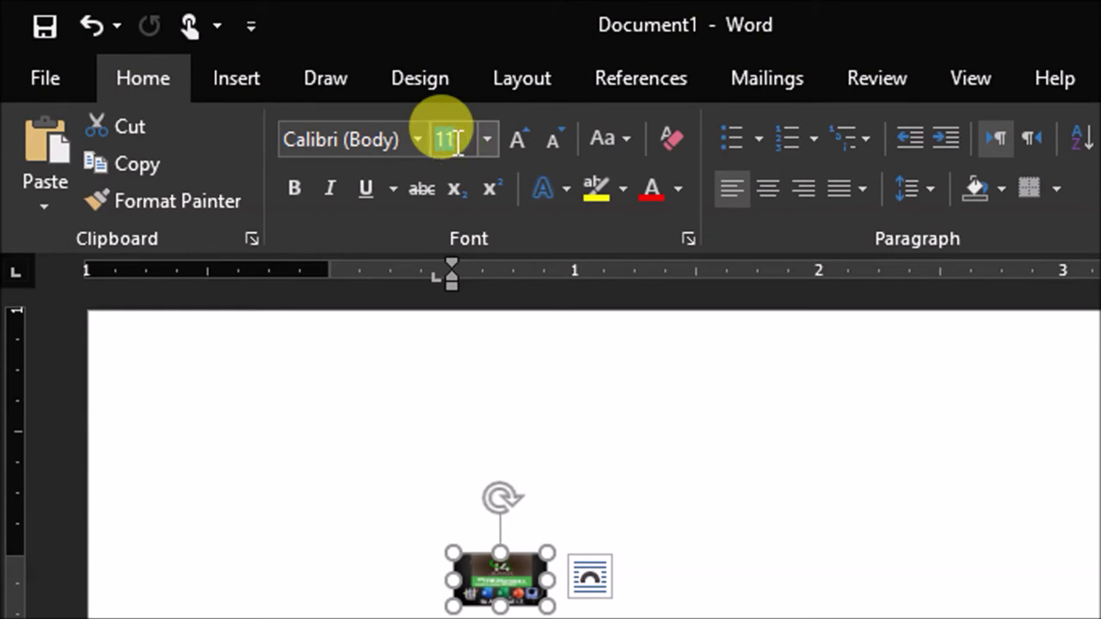
type("26")
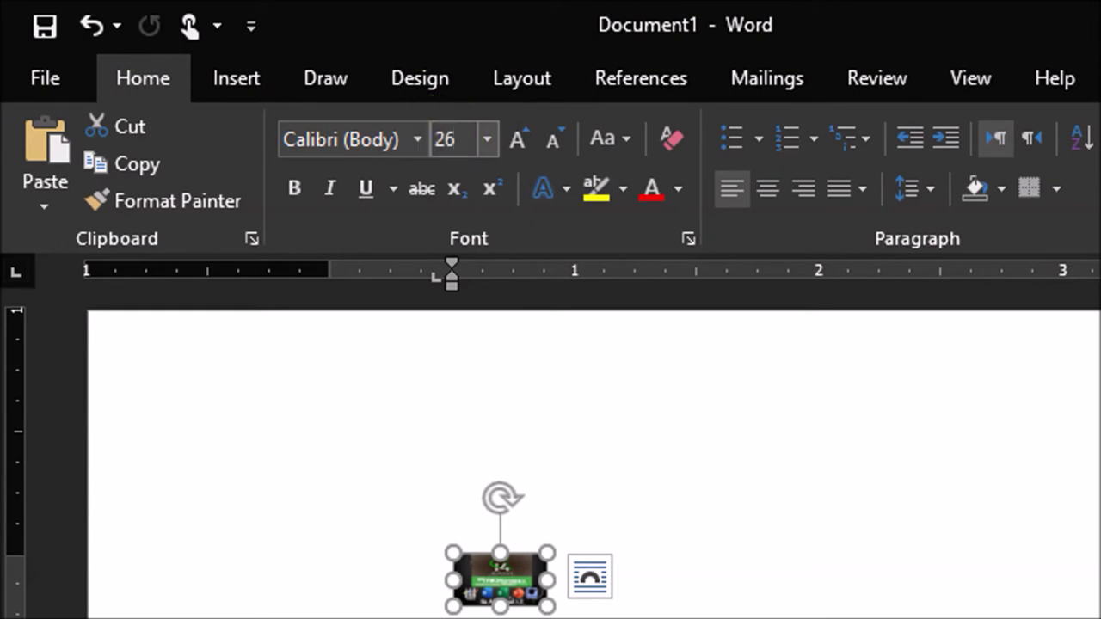
key("Return")
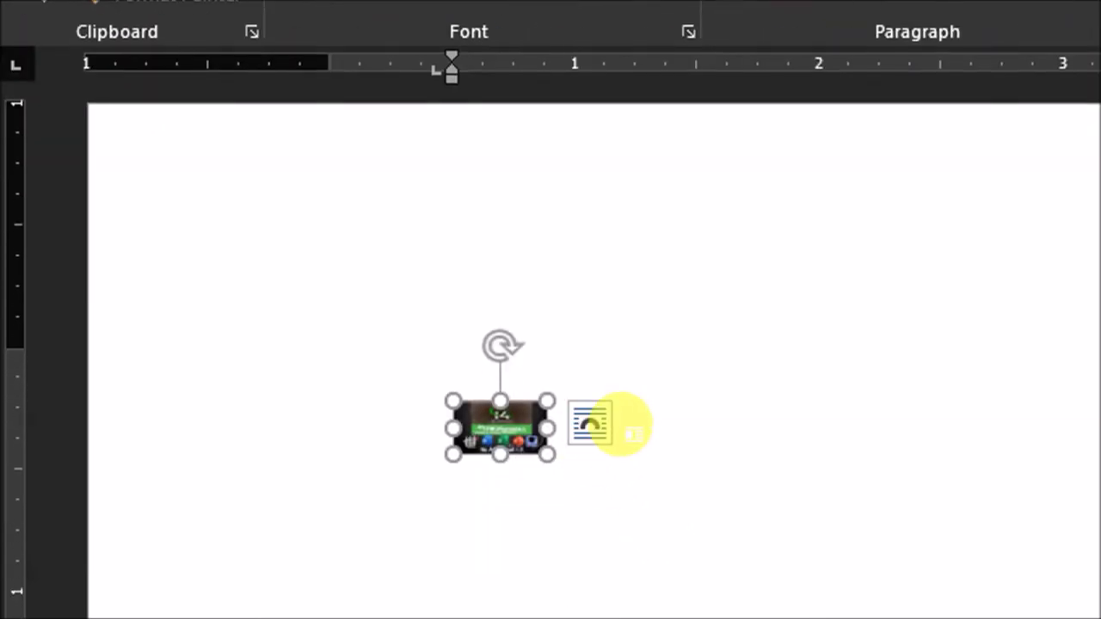
left_click(632, 430)
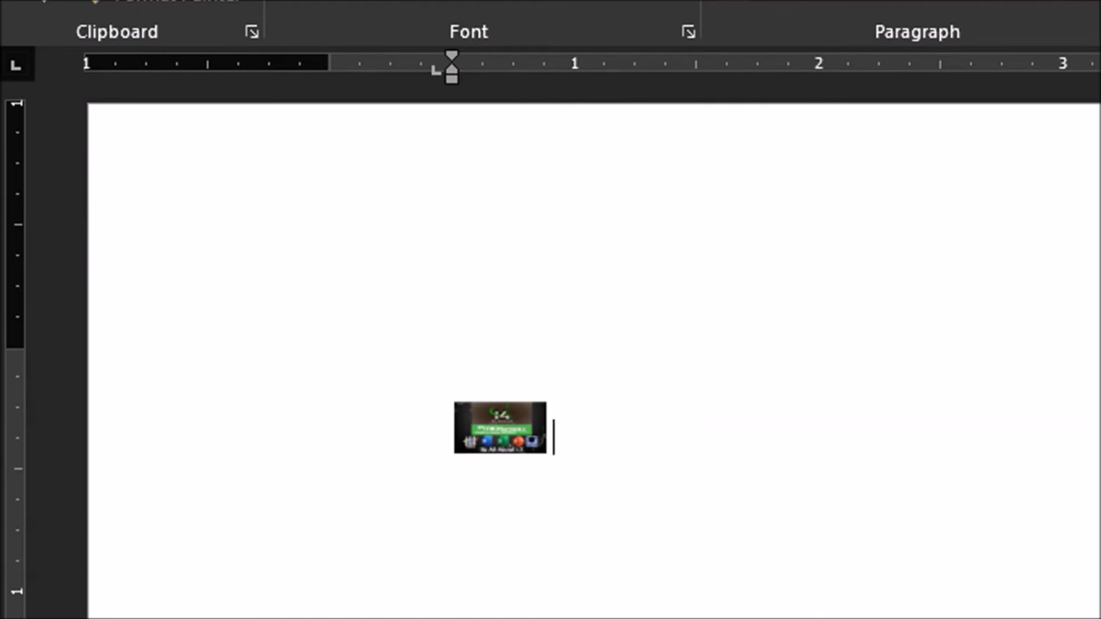
left_click(677, 356)
type("fhjjh")
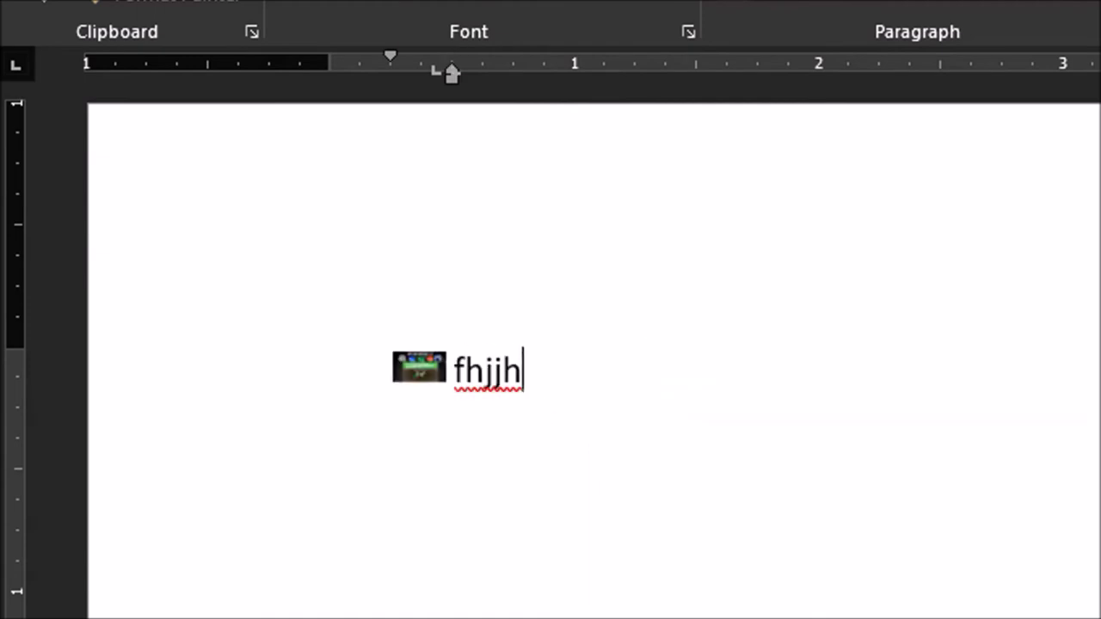
type("ddddjdj")
Step: Add logo-bulleted lines Ffjfjjffj, Llkjkljkjkllkjlj and Gjjggjgjggj, ending with an empty bullet line
key("Return")
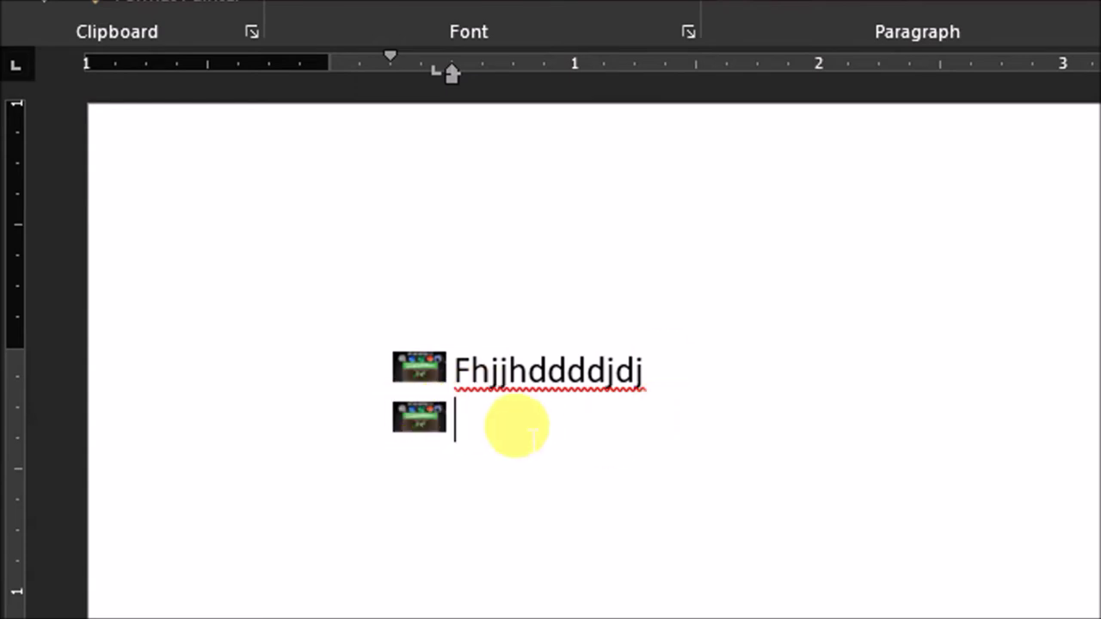
type("ffjfjjffj")
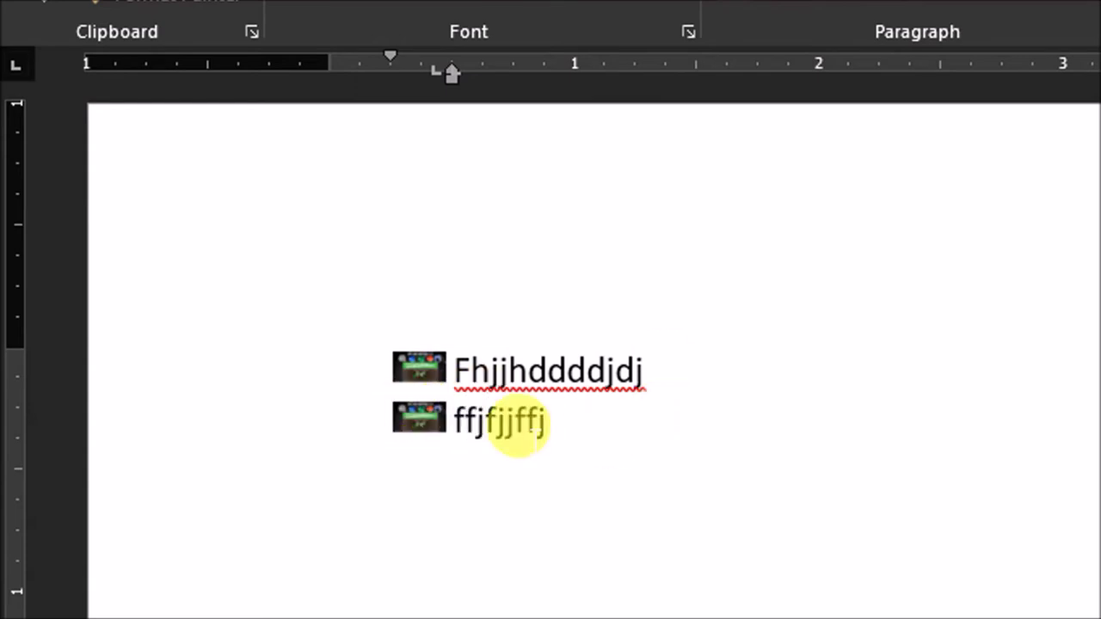
key("Return")
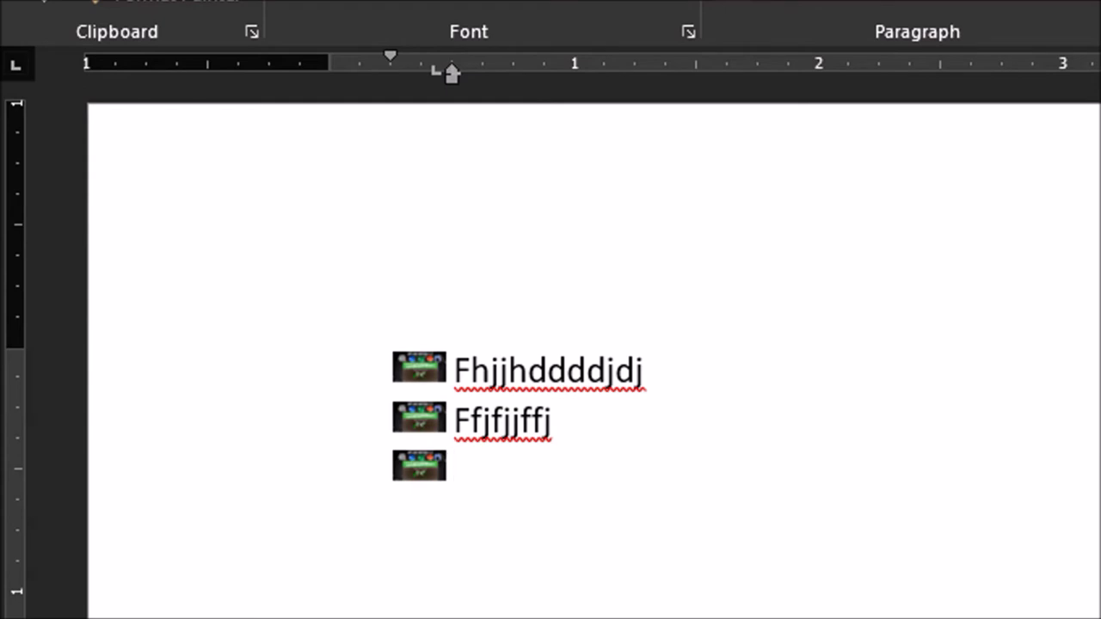
type("llkjkljkjkllkjlj")
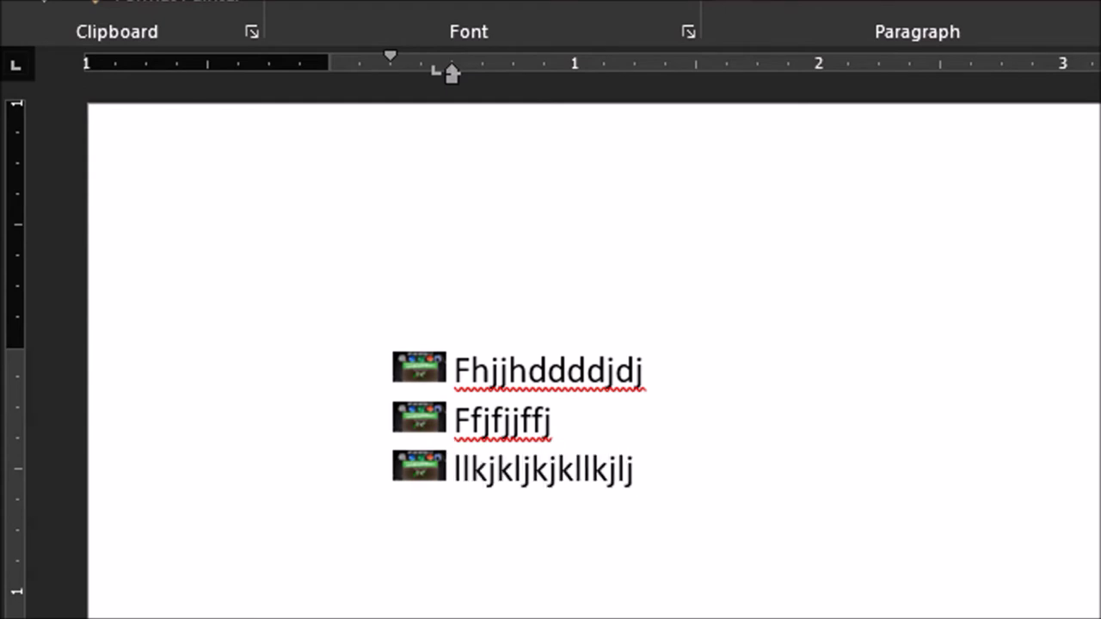
key("Return")
type("jggjgjgjggj")
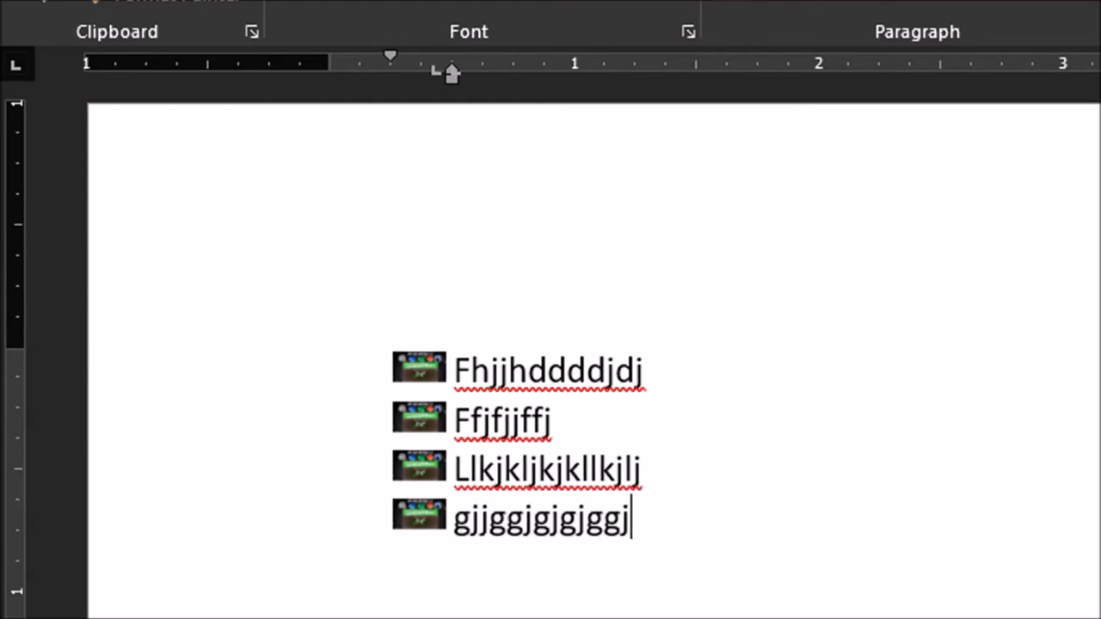
key("Return")
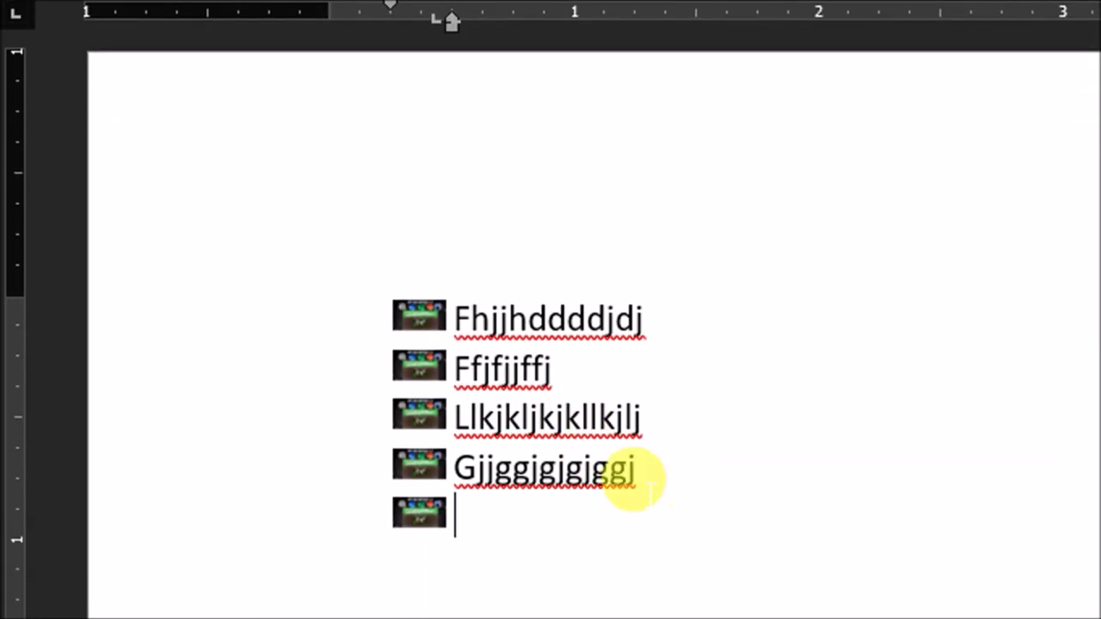
Step: Enlarge the four logo-bulleted list lines to font size 26
mouse_move(640, 486)
left_mouse_down()
mouse_move(503, 370)
mouse_move(464, 314)
left_mouse_up()
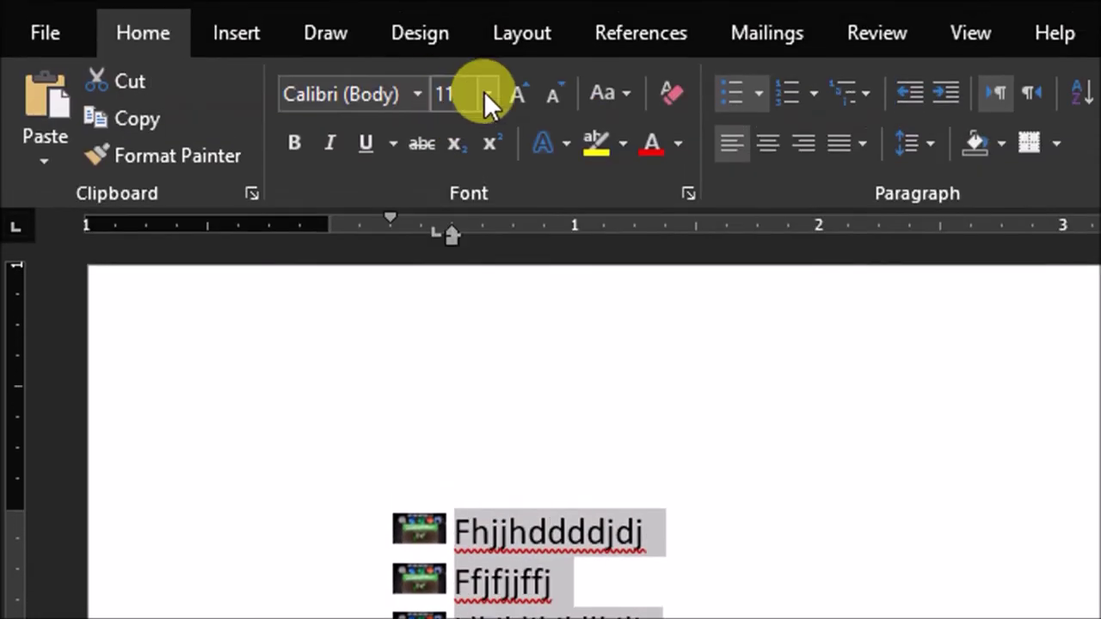
left_click(485, 93)
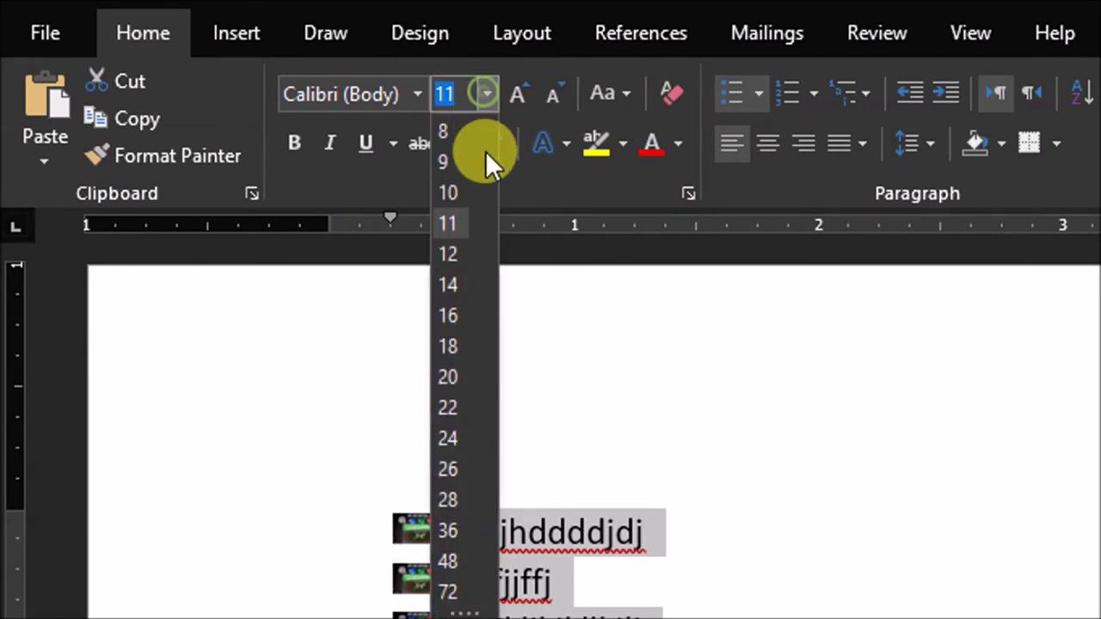
left_click(452, 469)
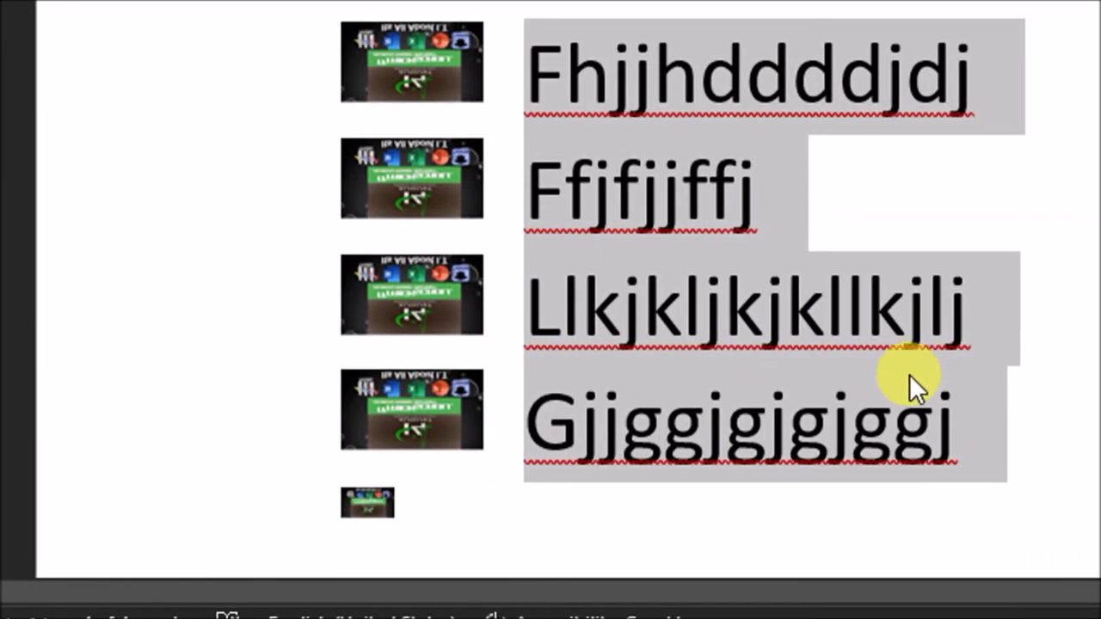
Step: Add the item 'kjgggkgkkg' on the empty bullet line at the end of the list
left_click(934, 413)
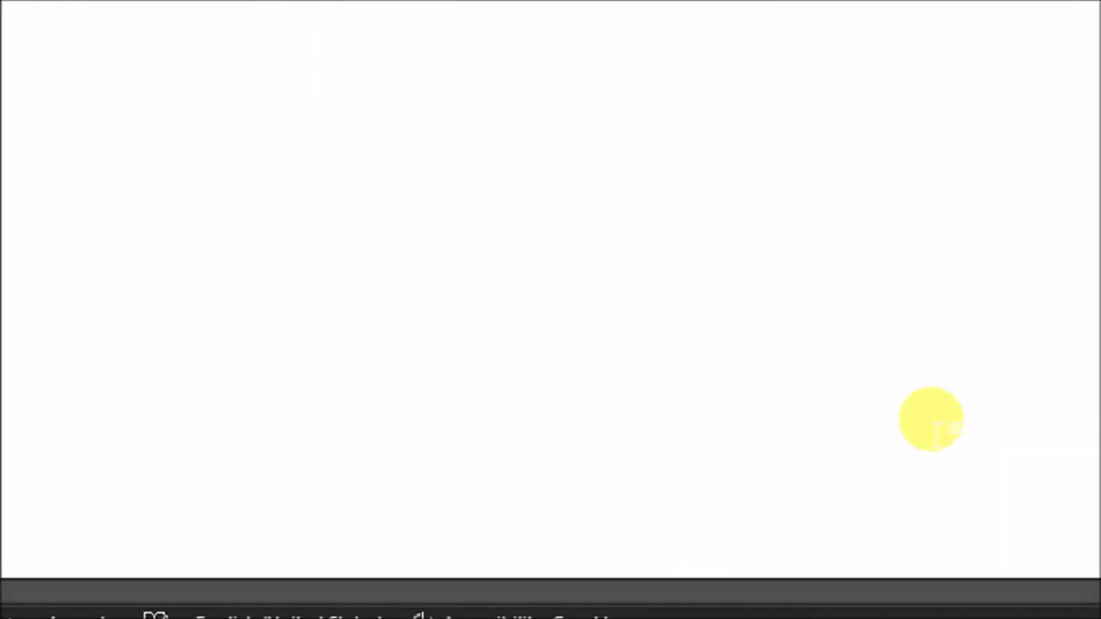
left_click(488, 204)
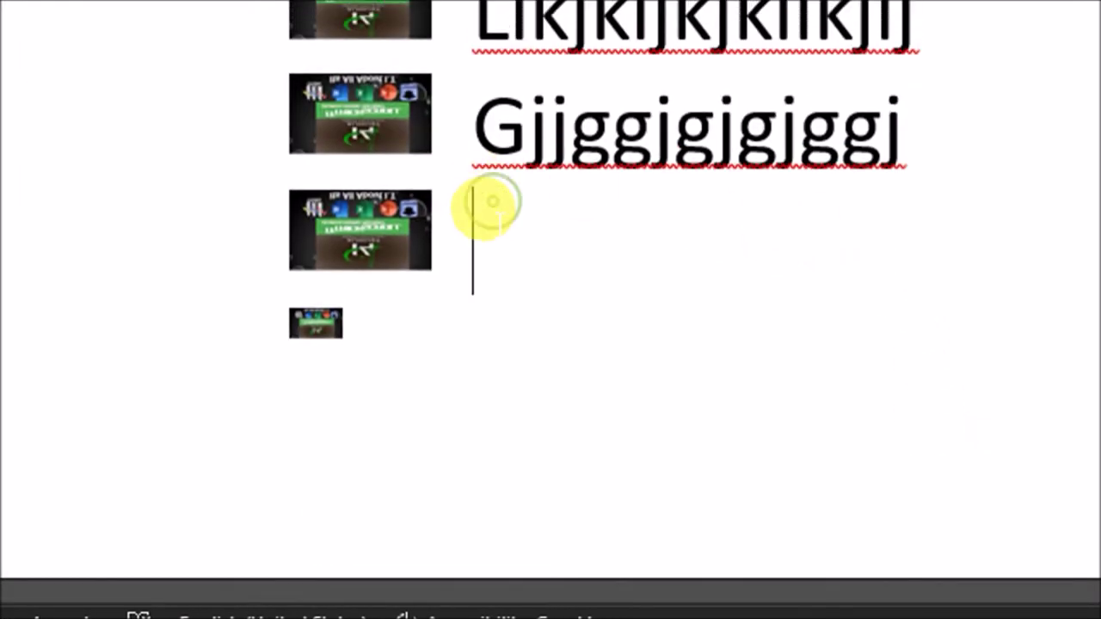
type("kjgggkgkkg")
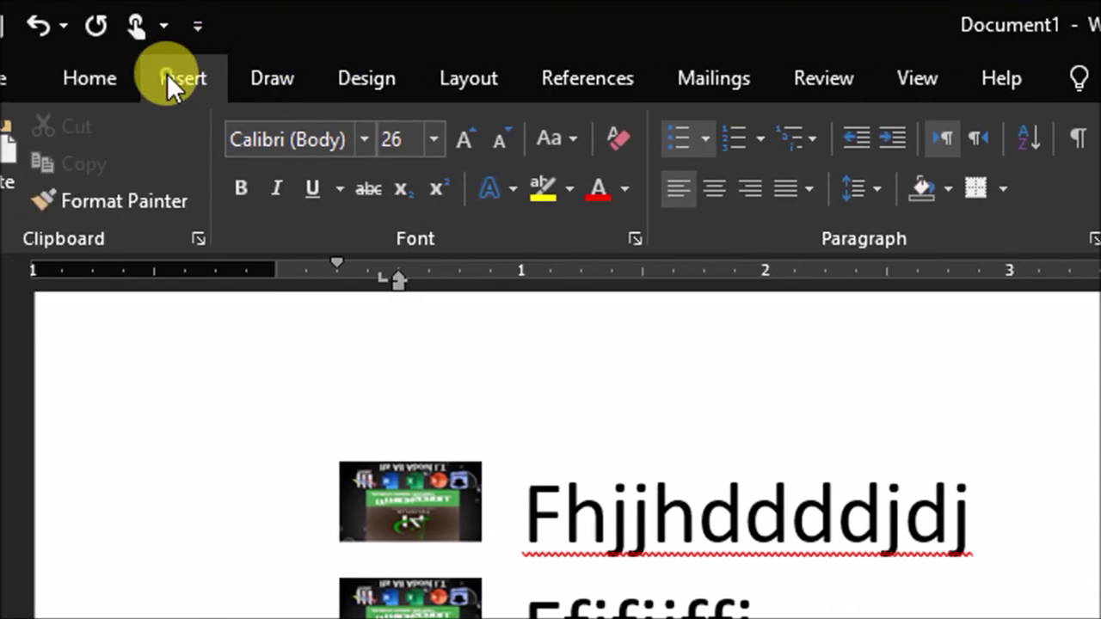
Step: Briefly open and close the Online Pictures search, then bring up the Shapes gallery
left_click(170, 74)
left_click(282, 206)
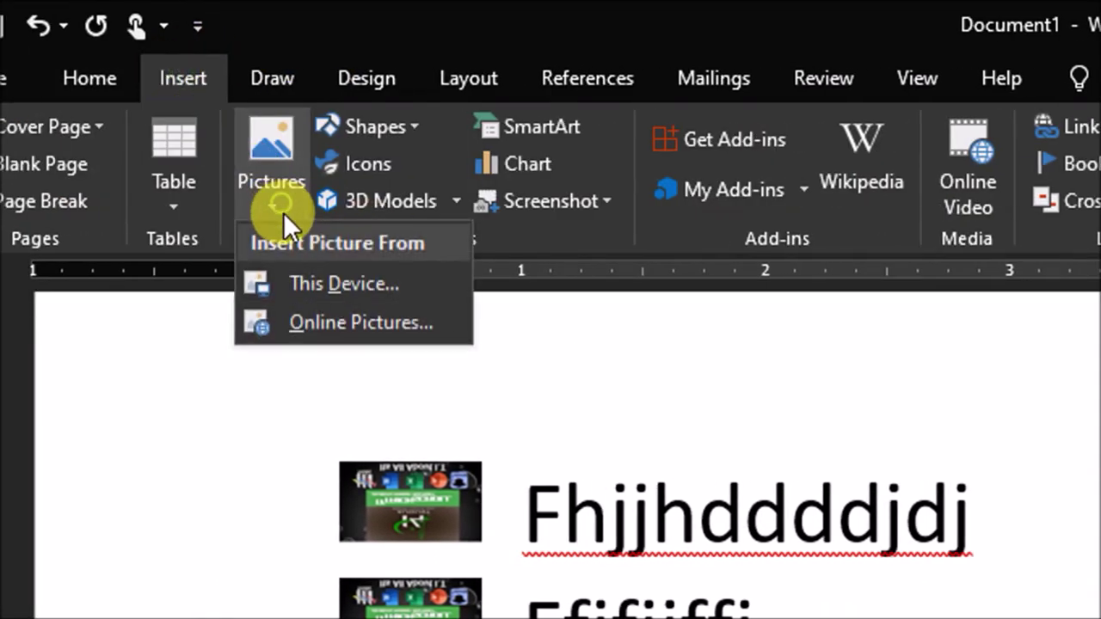
left_click(304, 322)
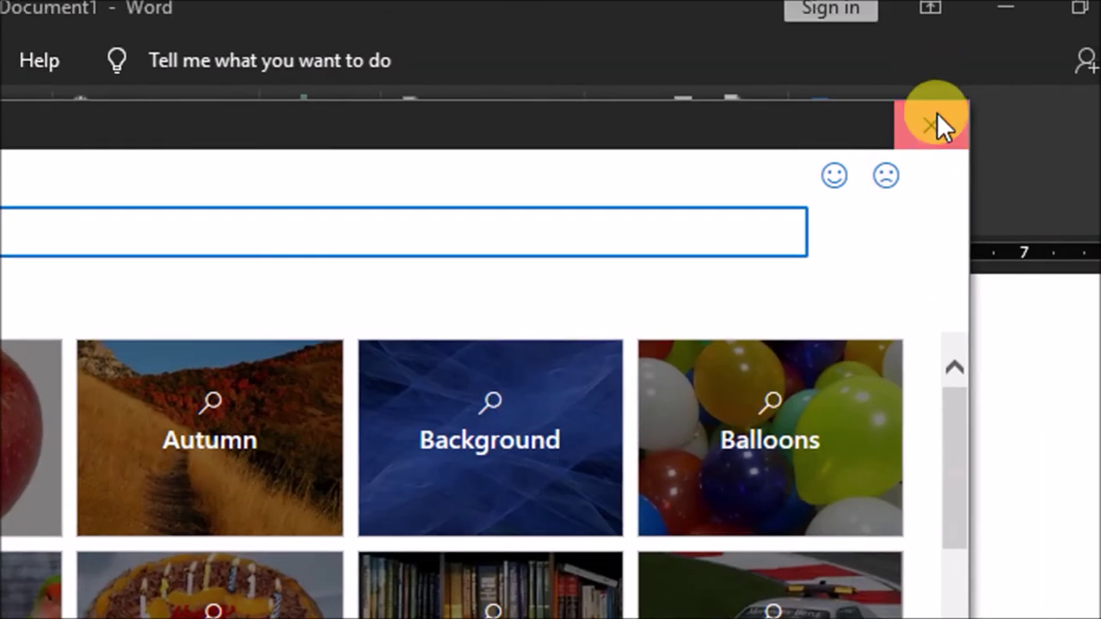
left_click(932, 124)
left_click(194, 108)
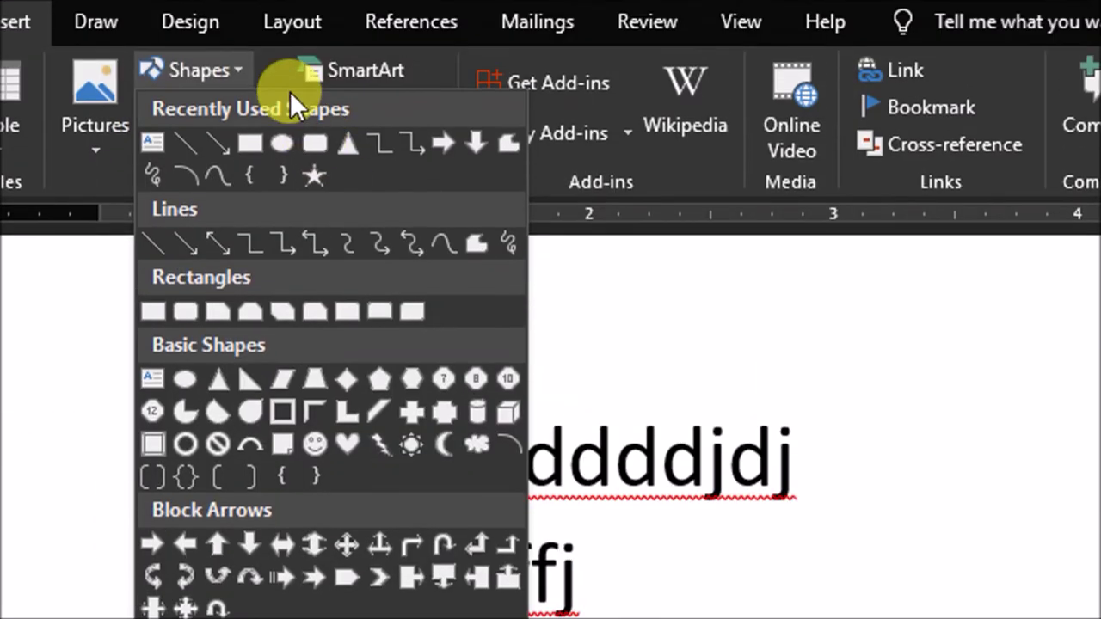
Step: Insert the crossed-out ear icon from the Accessibility icon library into the document
left_click(679, 331)
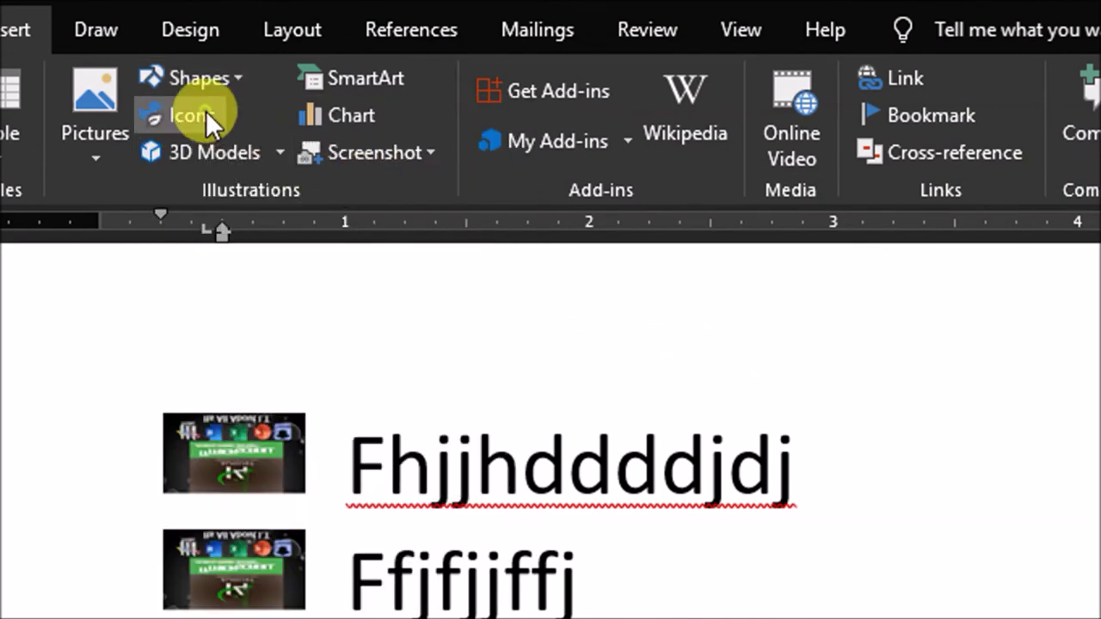
left_click(205, 111)
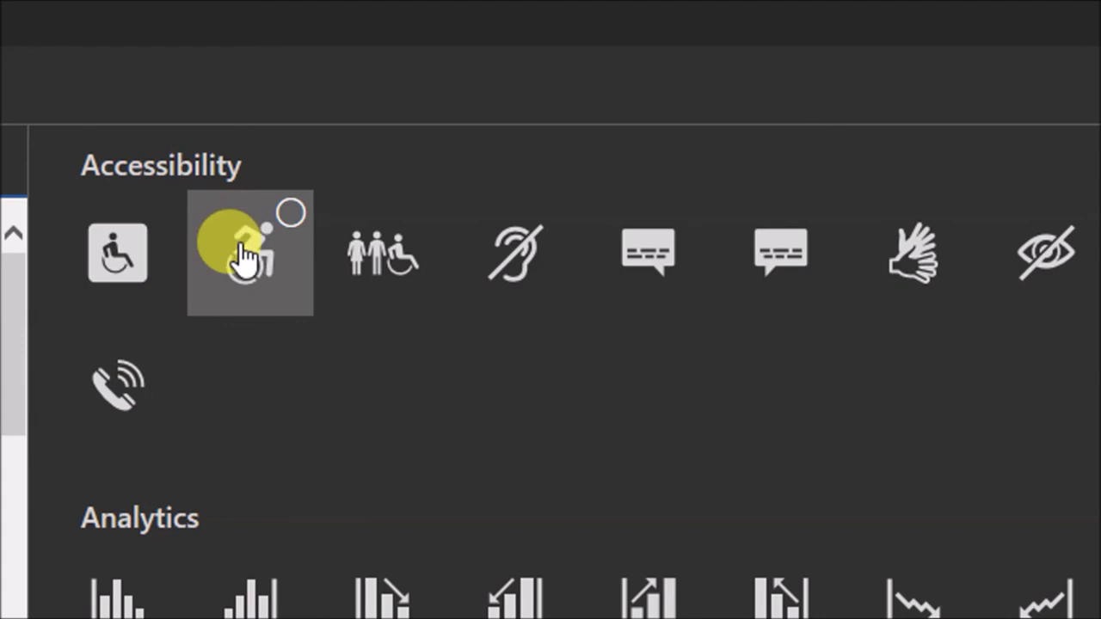
left_click(501, 274)
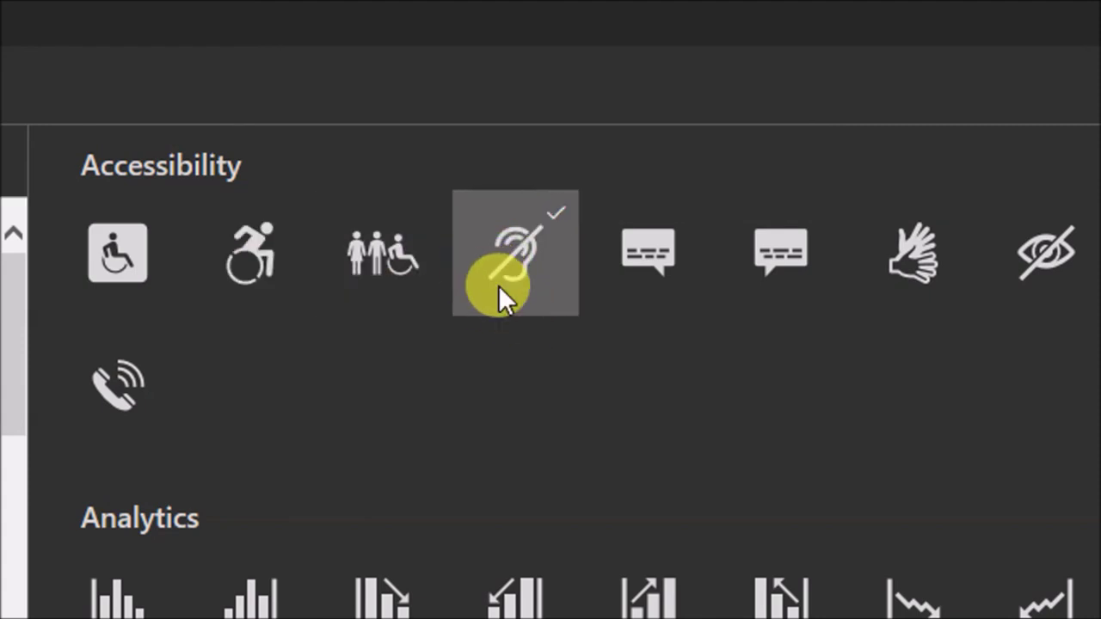
left_click(779, 506)
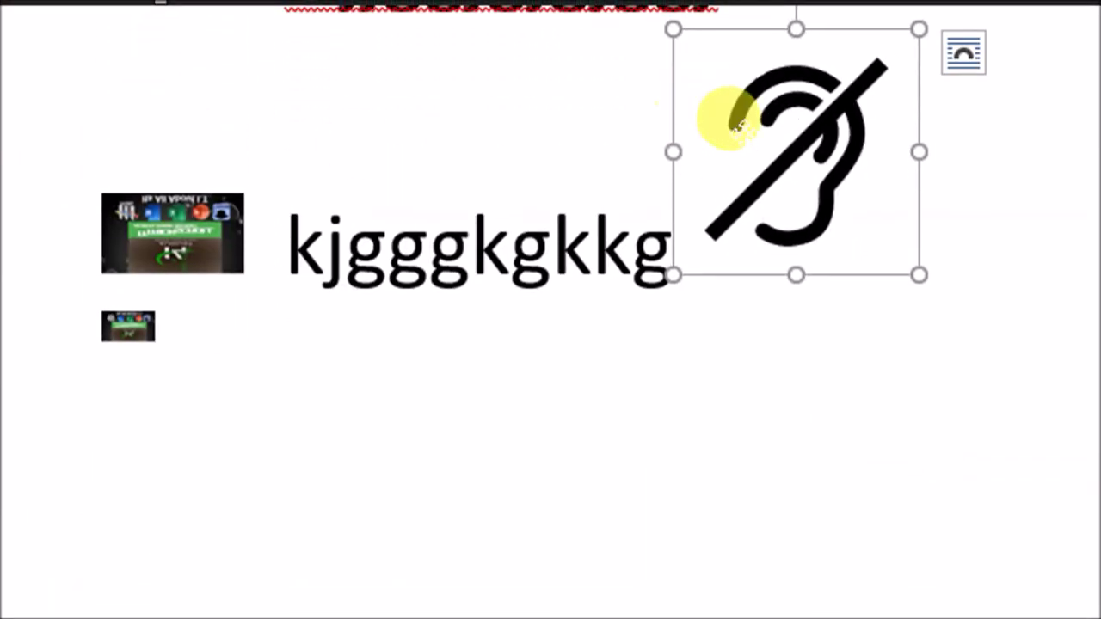
left_click(727, 385)
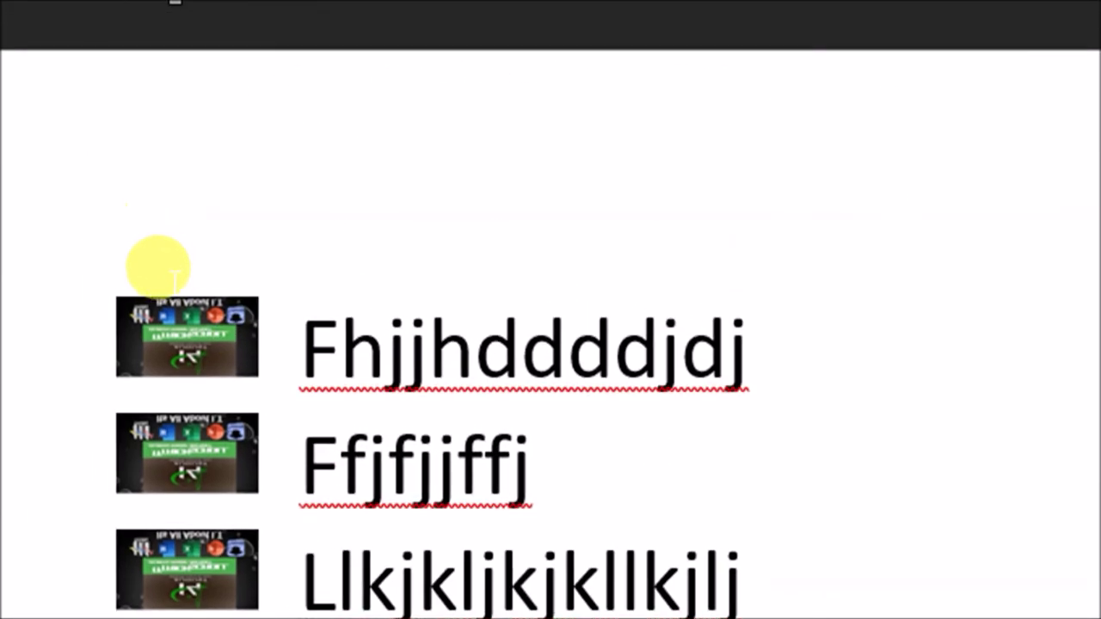
Step: Delete the logo-bulleted lines, paste the ear icon back and select it
left_click_drag(120, 292, 198, 449)
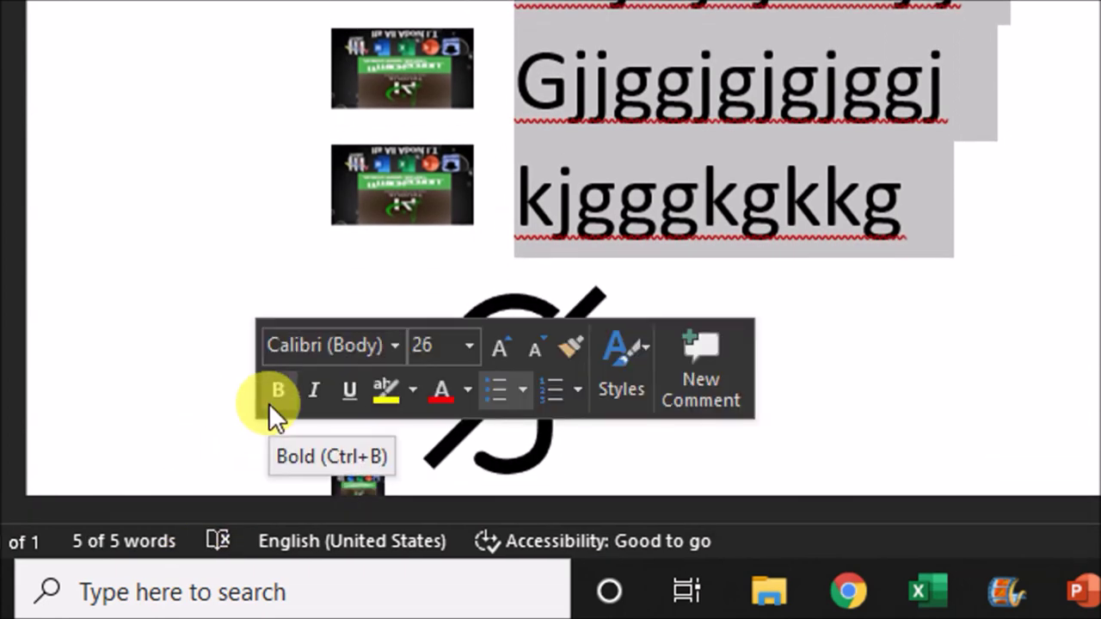
key("Delete")
key("ctrl+v")
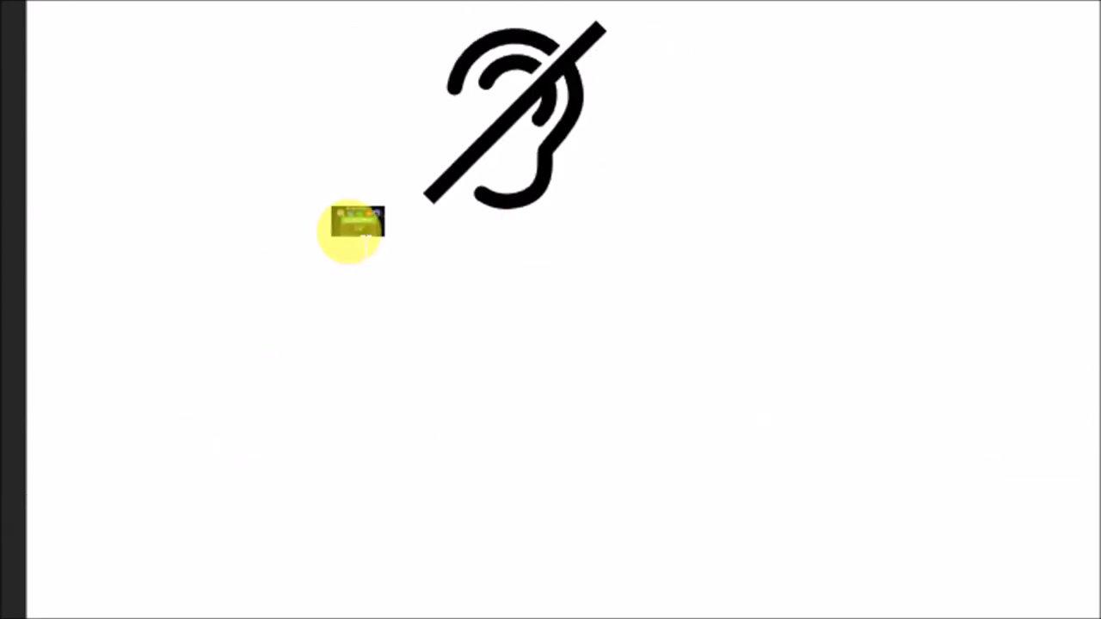
left_click(560, 373)
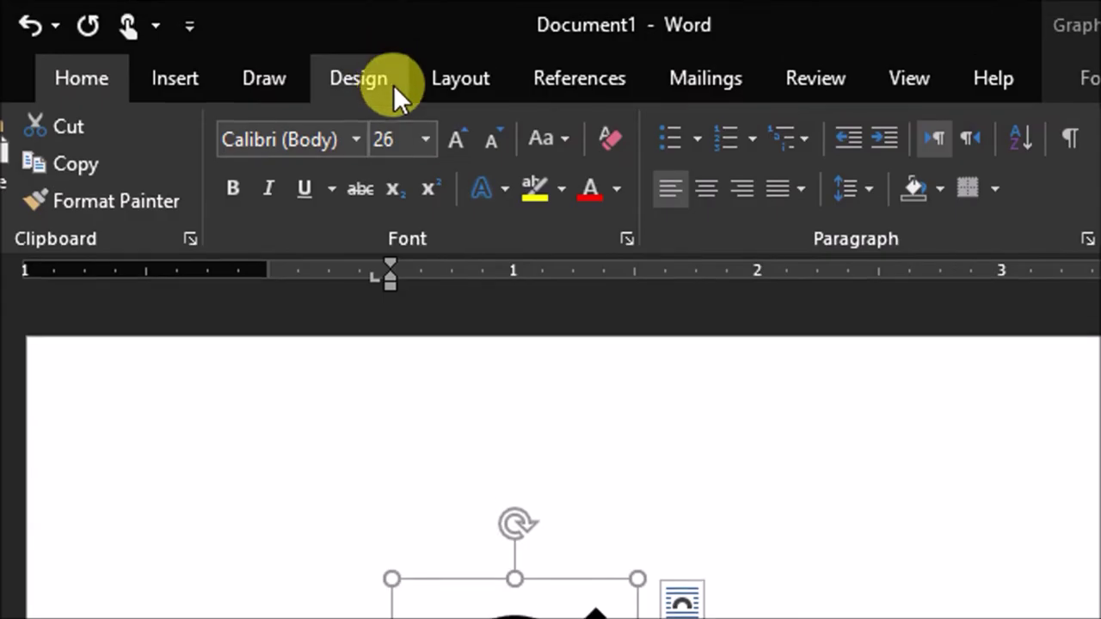
left_click(388, 141)
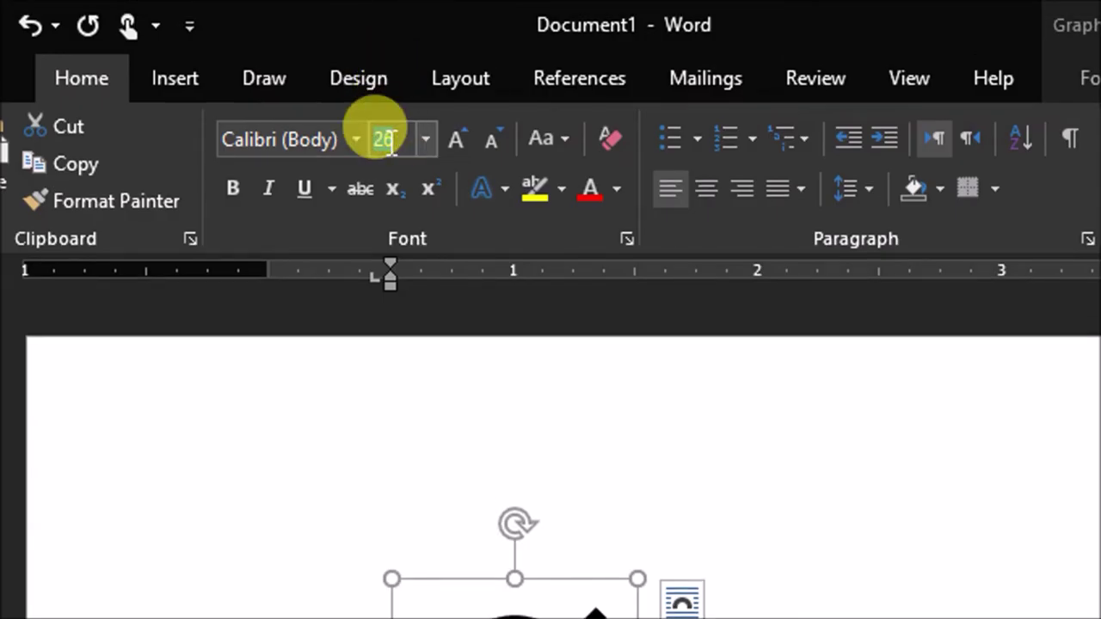
Step: Shrink the ear icon and build an ear-bulleted list: fdjfjfhjh, jhggjjhk, khhkhkhkj, plus an empty line
type("2")
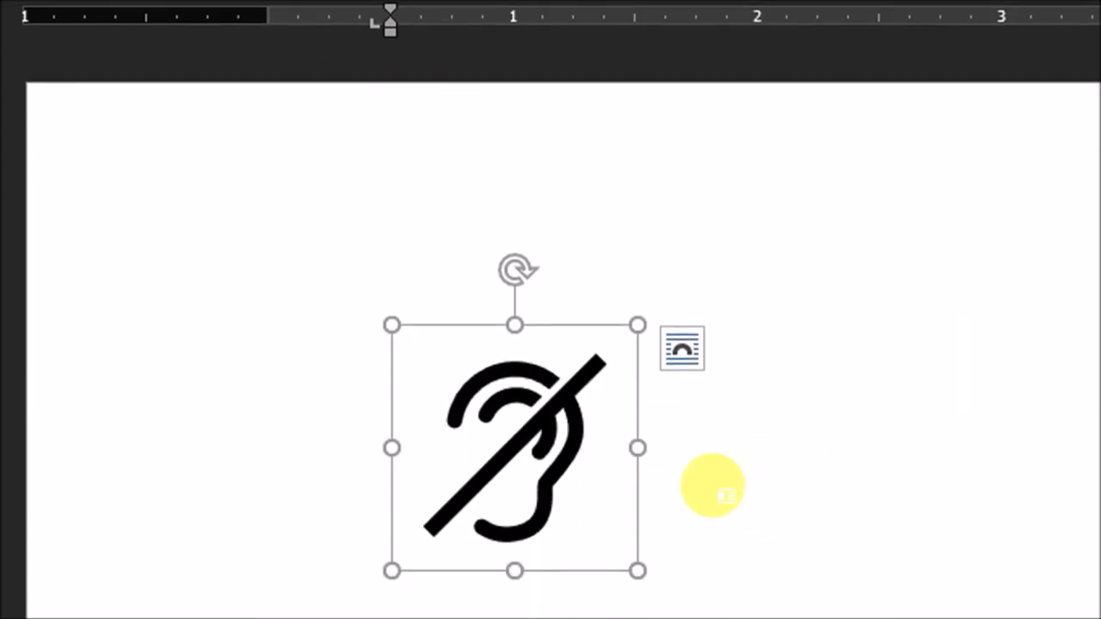
type("d")
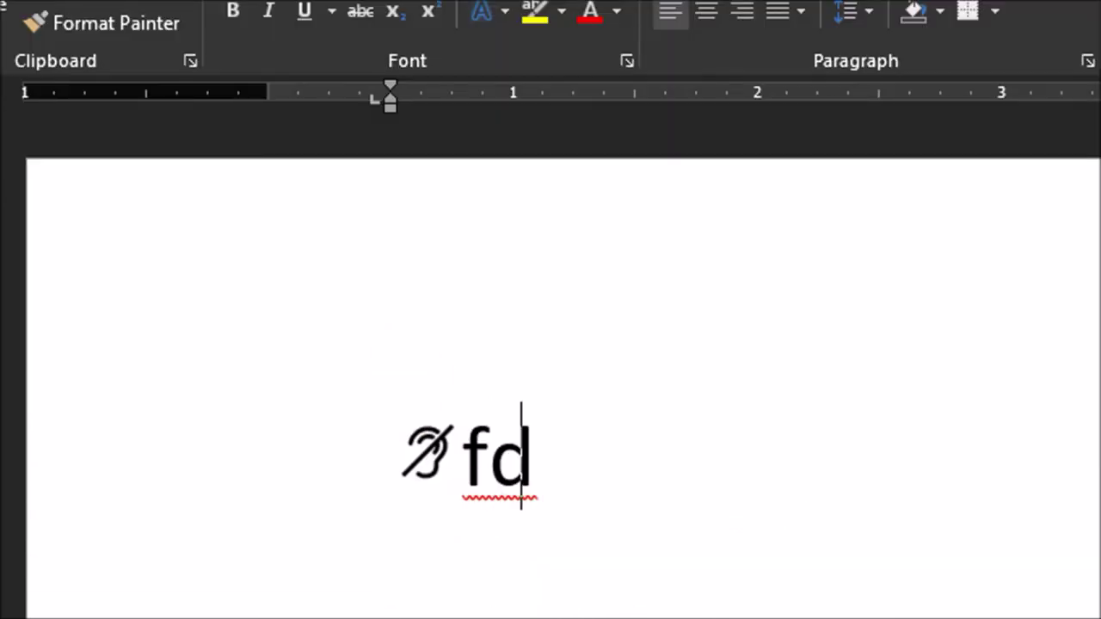
type("jfjfhjh")
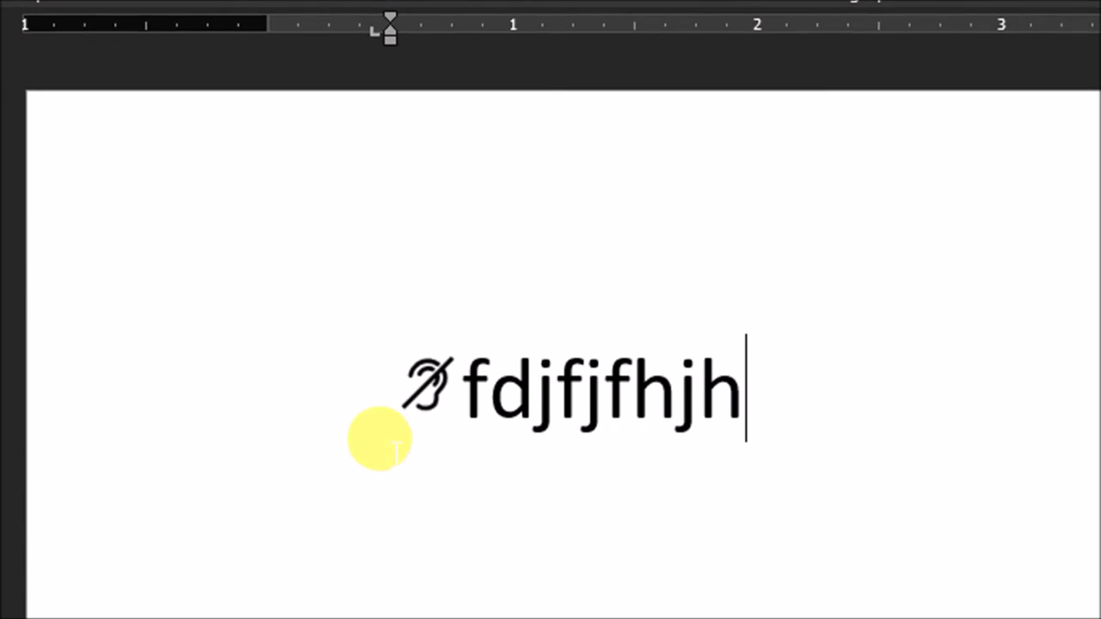
key("Return")
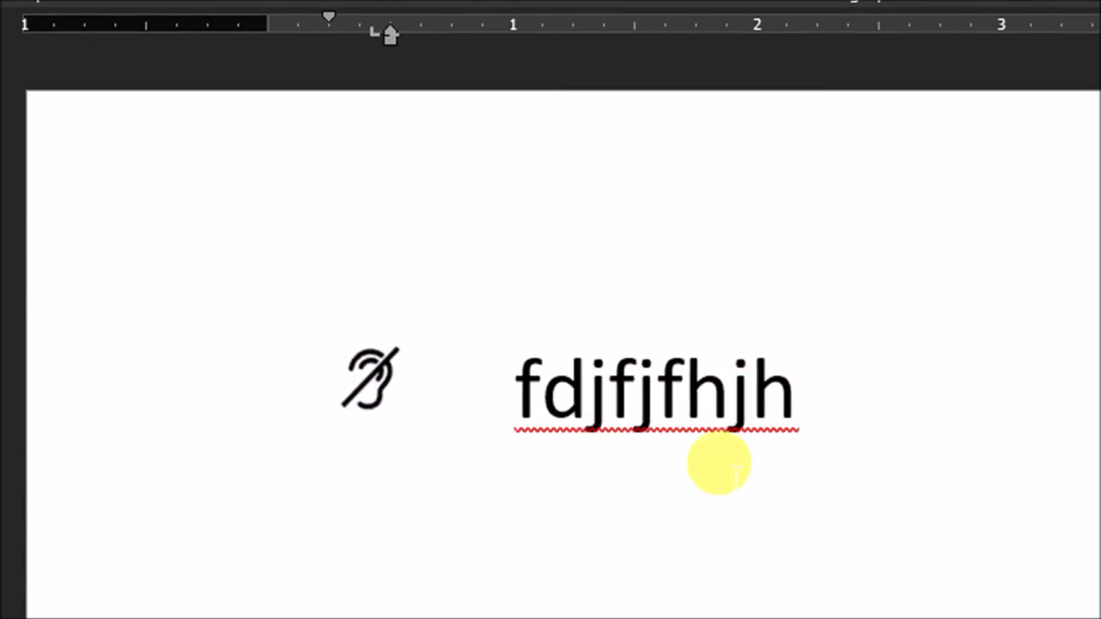
type("jhggjjhk")
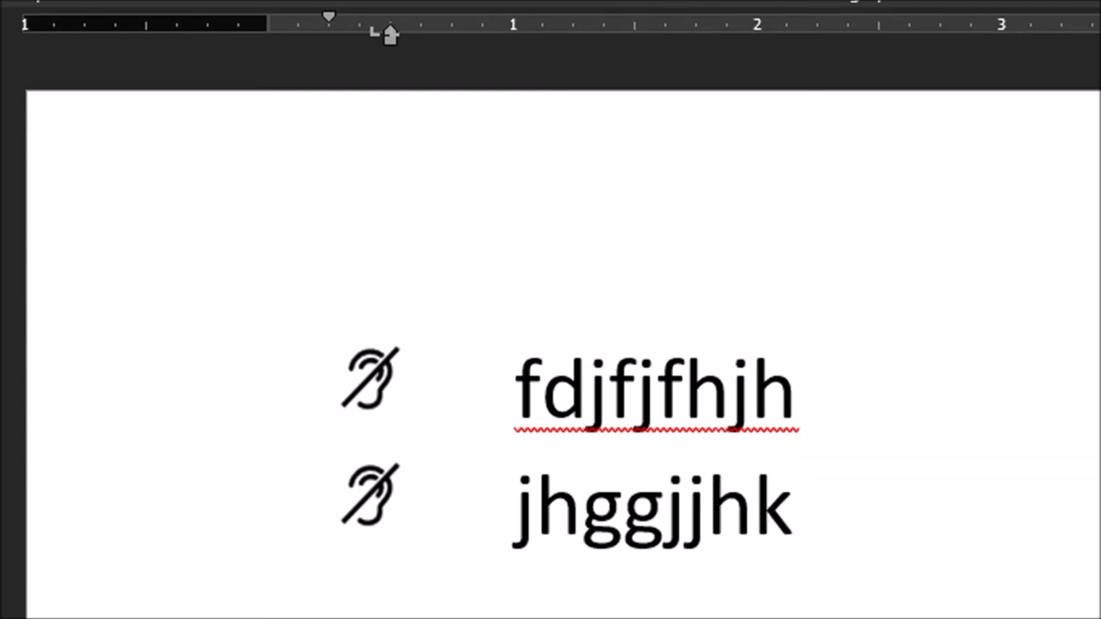
key("Return")
type("hkhkhkhkj")
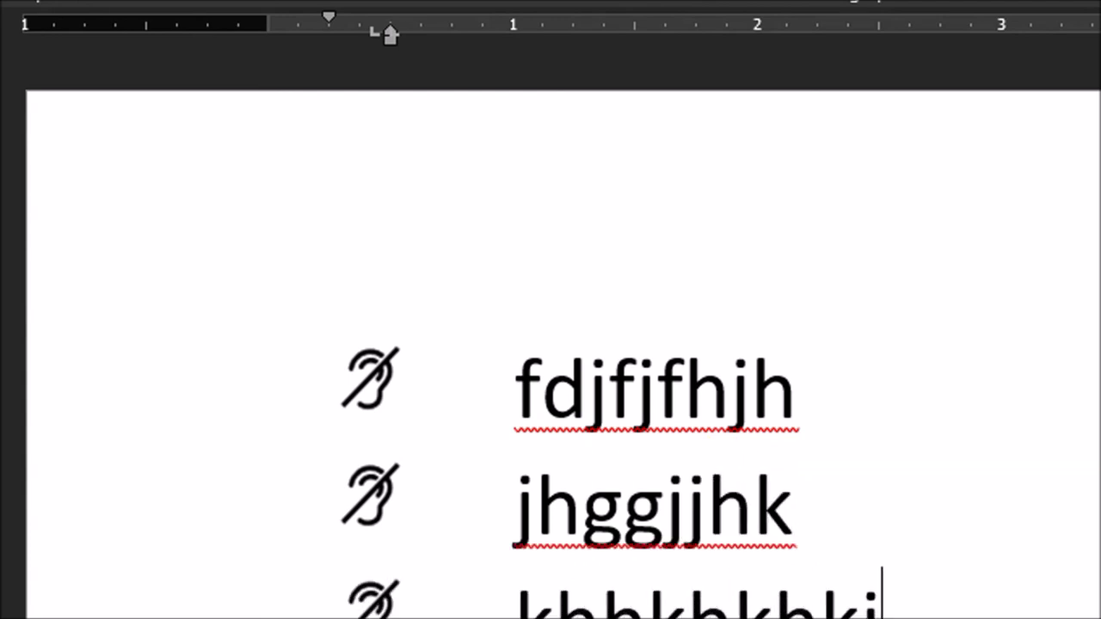
key("Return")
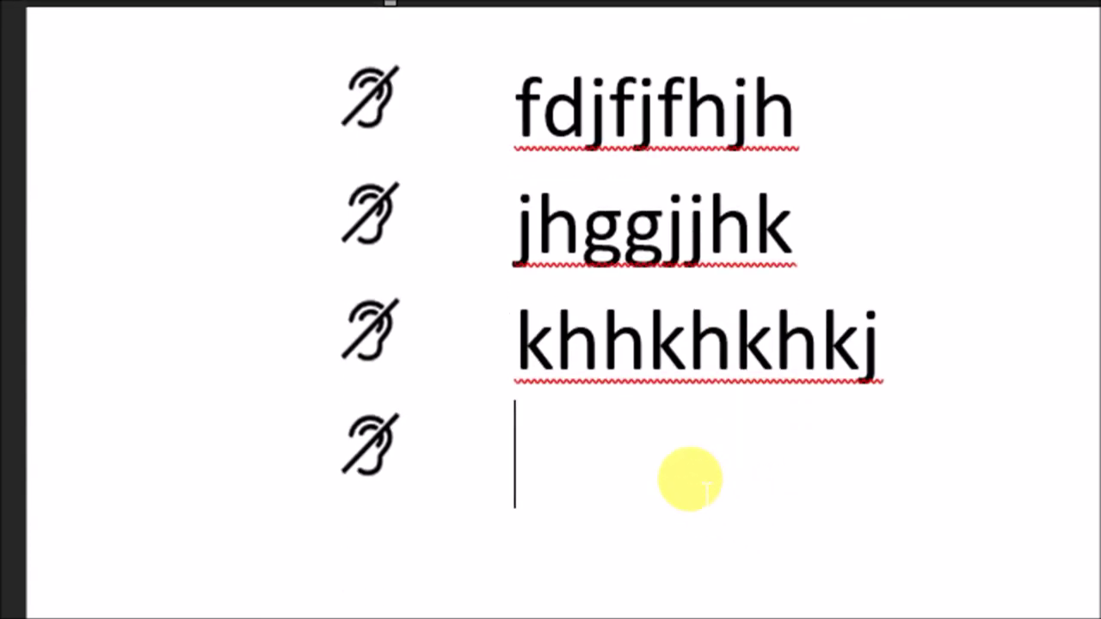